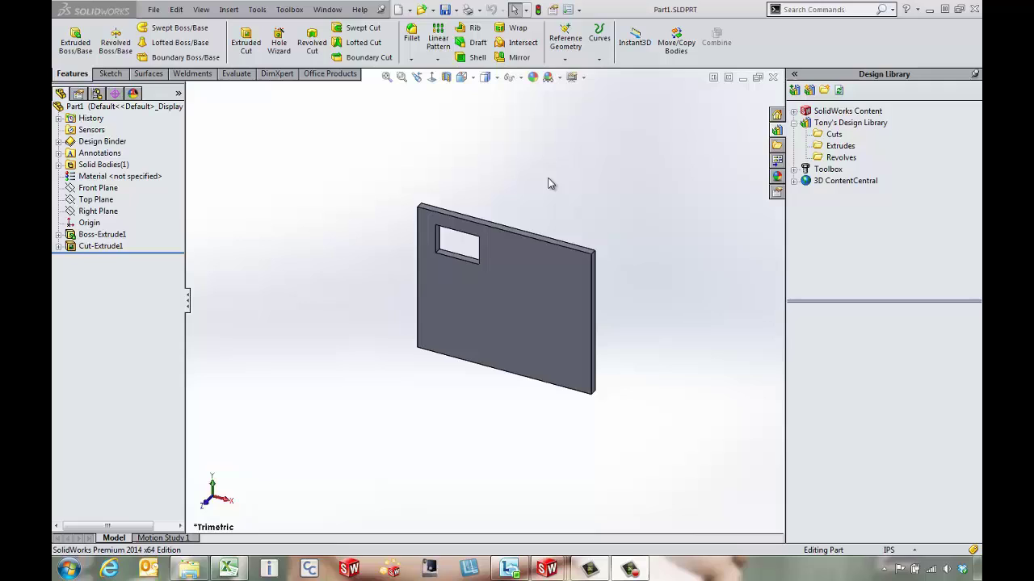
Review the sketch of the plate's rectangular cut, then rebuild Cut-Extrude1.
{"action": "left_click", "coordinate": [125, 249]}
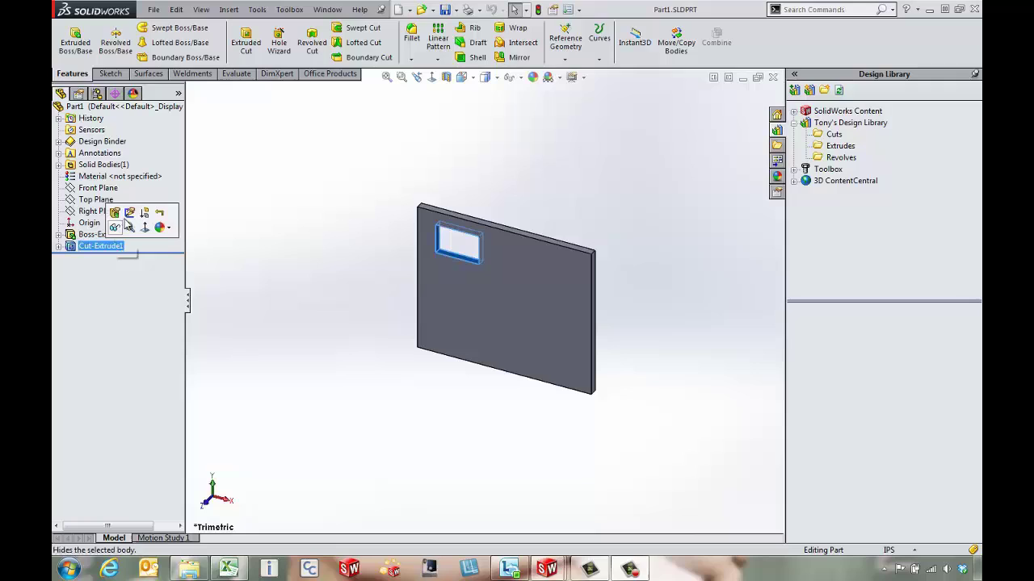
{"action": "left_click", "coordinate": [130, 211]}
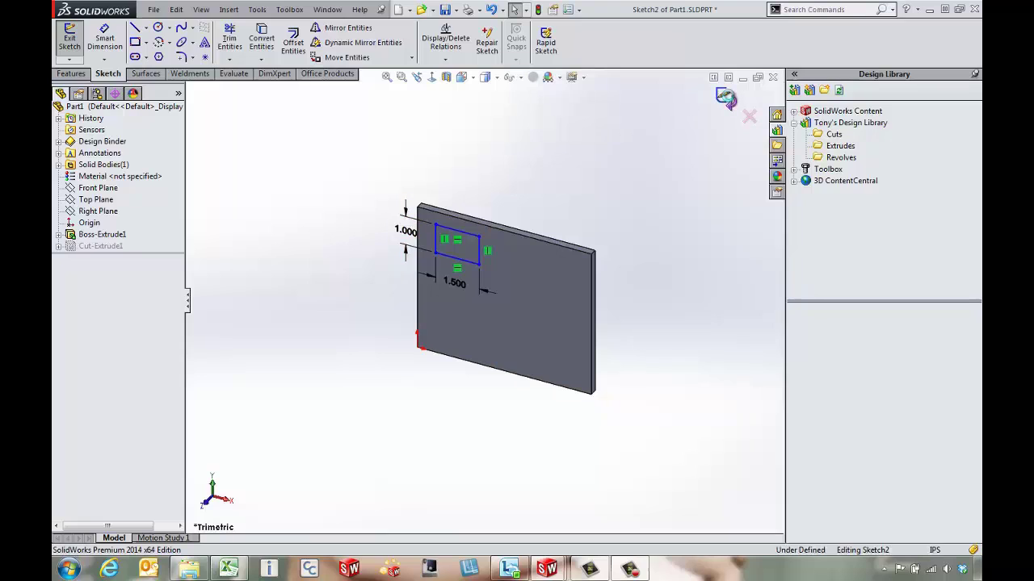
{"action": "left_click", "coordinate": [727, 97]}
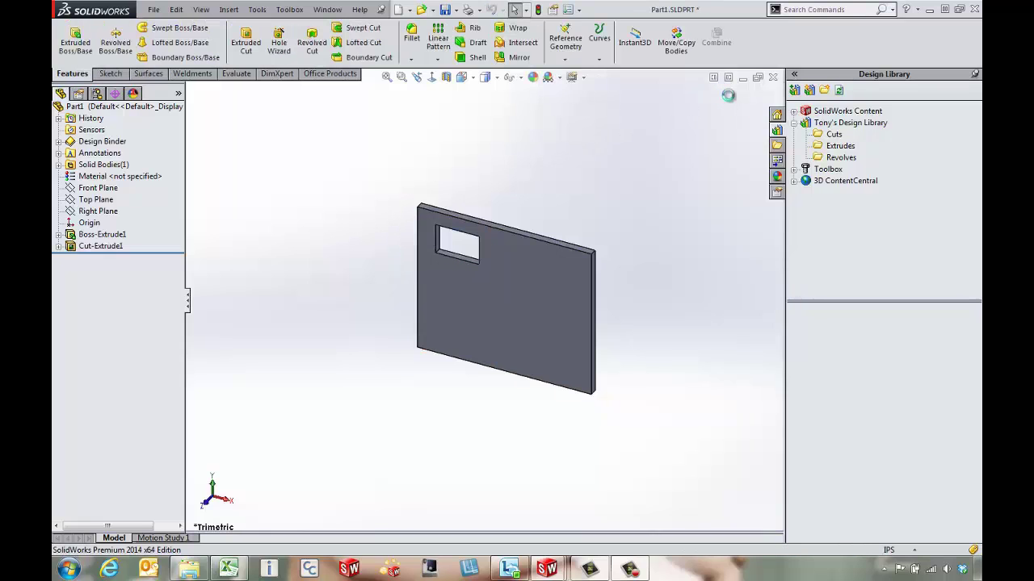
Save Cut-Extrude1 to the Design Library Cuts folder as library feature Rect1.
{"action": "left_click", "coordinate": [111, 247]}
{"action": "left_click_drag", "start_coordinate": [101, 234], "coordinate": [818, 342], "text": "ctrl"}
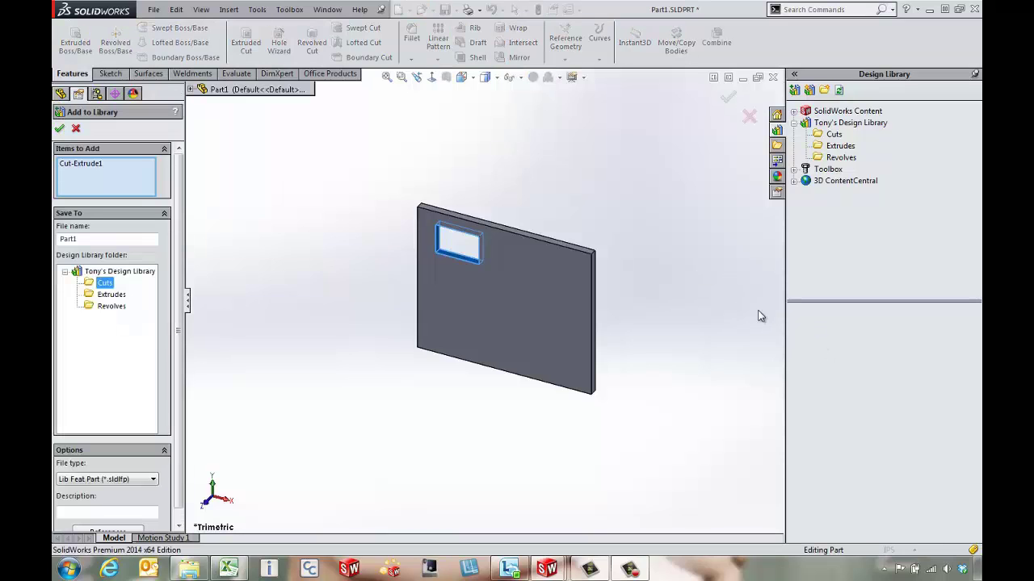
{"action": "double_click", "coordinate": [82, 240]}
{"action": "type", "text": "Rect1"}
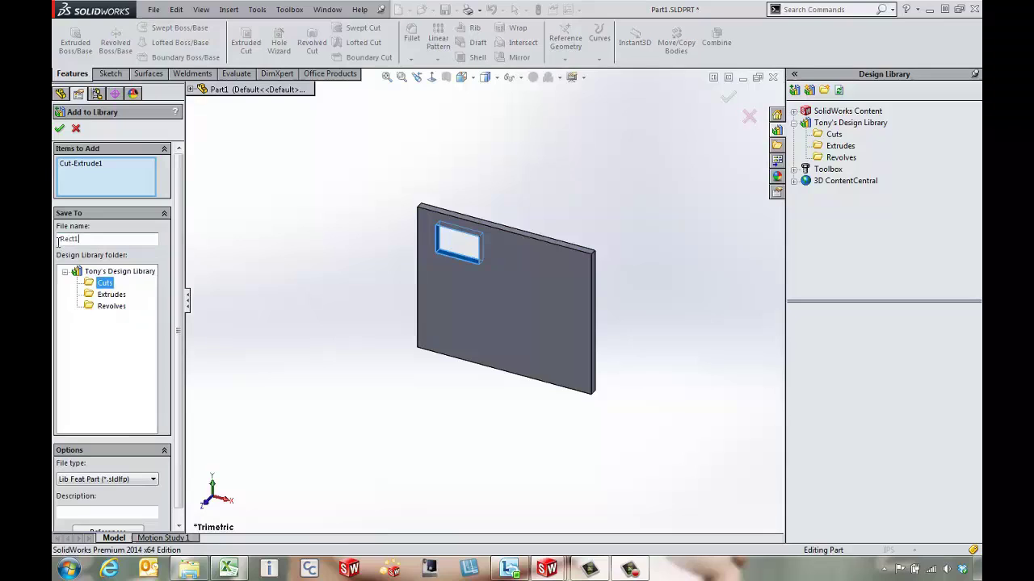
{"action": "left_click", "coordinate": [59, 129]}
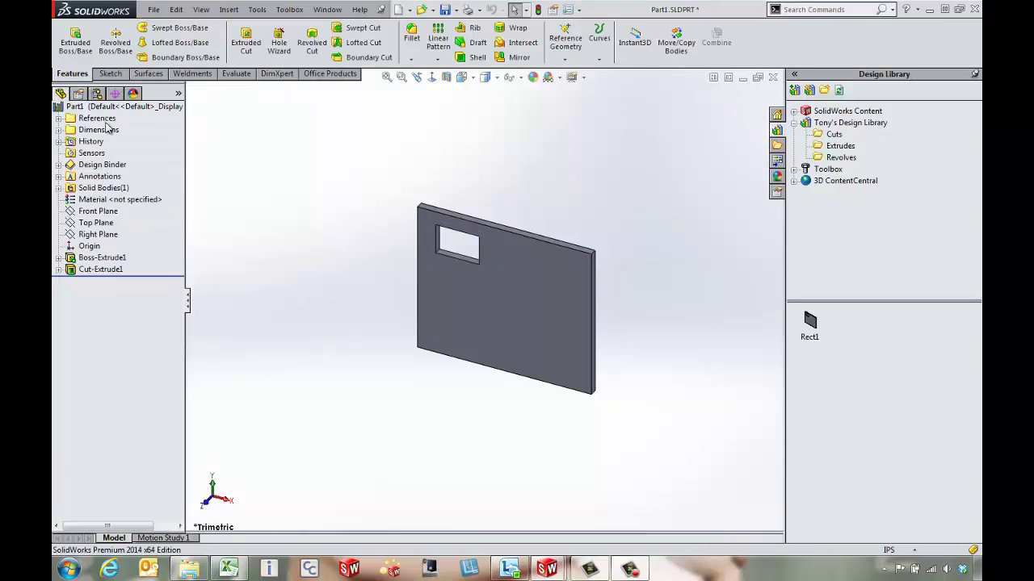
In Cut up.SLDPRT, drop the Rect1 library cut onto the plate's front face.
{"action": "left_click", "coordinate": [328, 9]}
{"action": "left_click", "coordinate": [349, 63]}
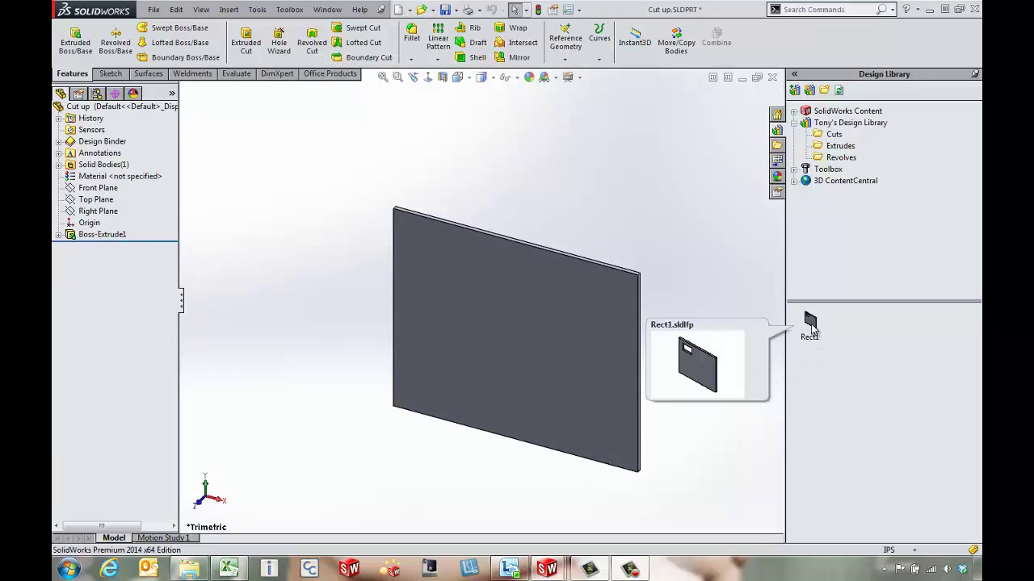
{"action": "left_click_drag", "start_coordinate": [812, 330], "coordinate": [451, 322]}
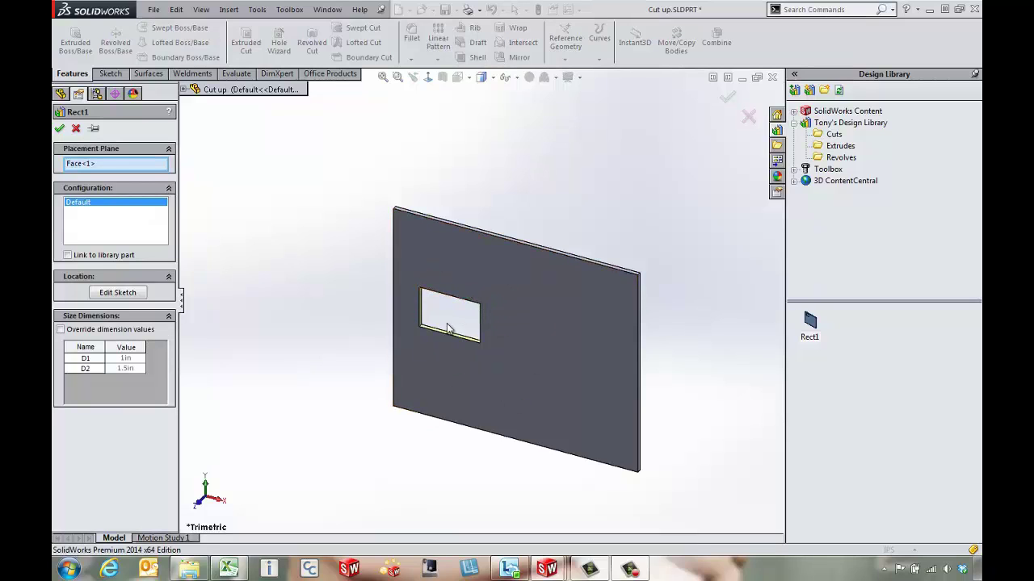
Reposition the Rect1 rectangle and dimension it 1.00 from the plate's left edge.
{"action": "left_click", "coordinate": [123, 294]}
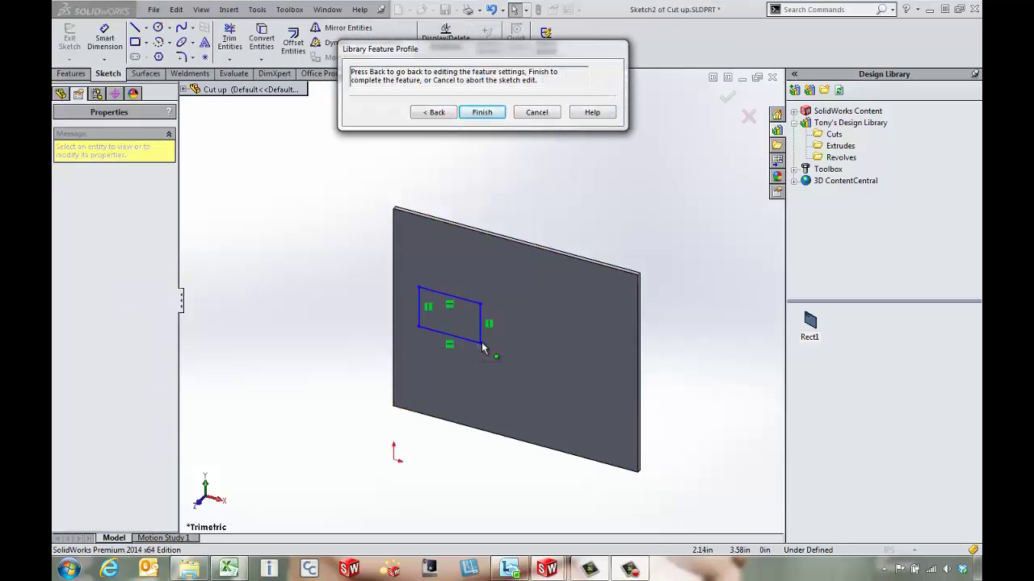
{"action": "left_click_drag", "start_coordinate": [482, 347], "coordinate": [498, 335]}
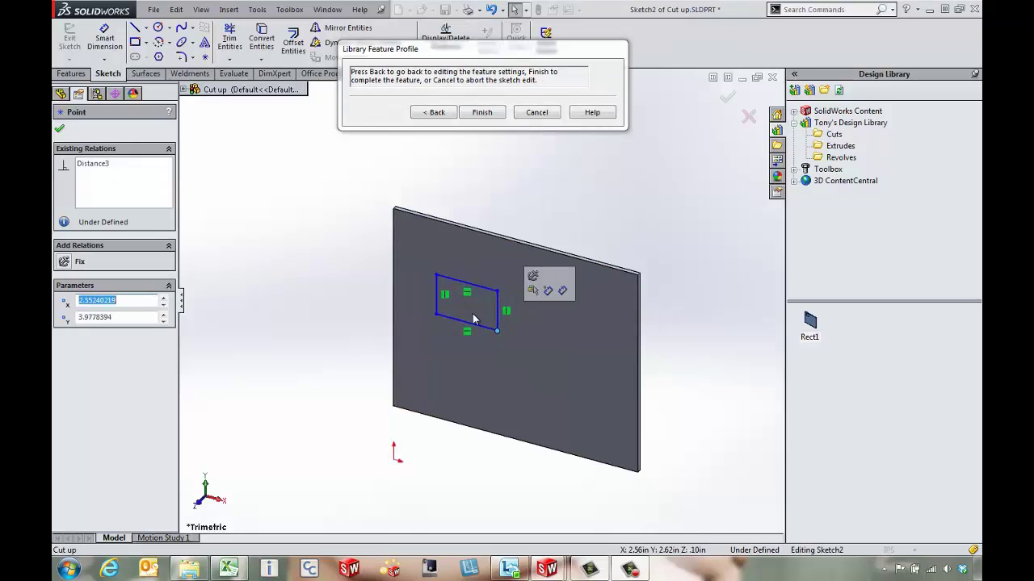
{"action": "left_click", "coordinate": [105, 40]}
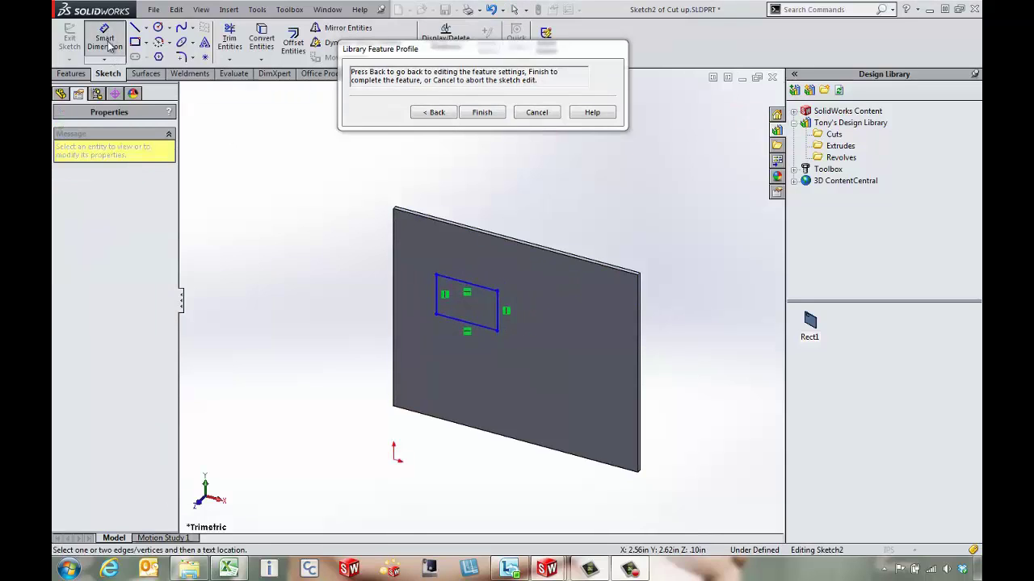
{"action": "left_click", "coordinate": [438, 294]}
{"action": "left_click", "coordinate": [394, 283]}
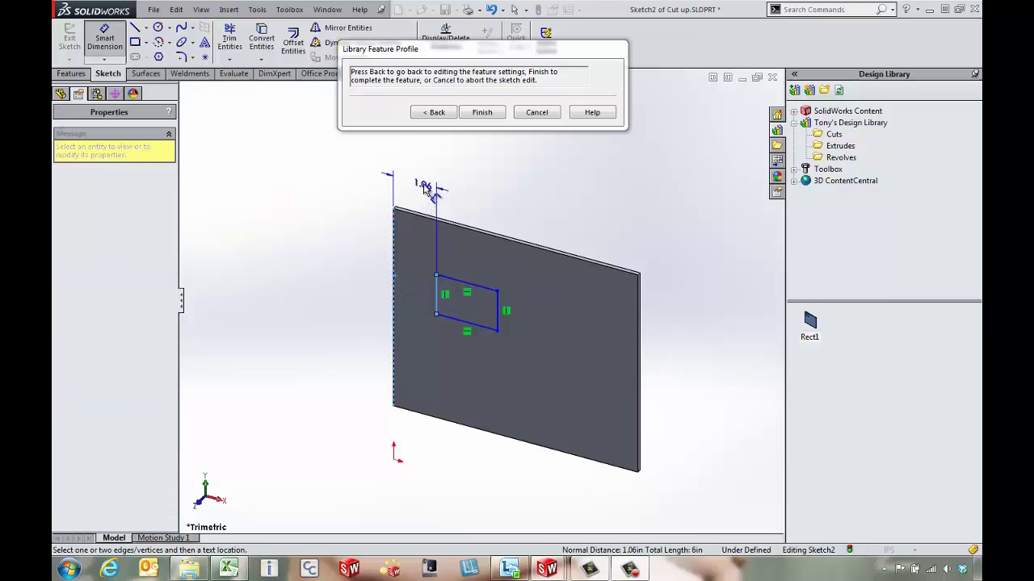
{"action": "left_click", "coordinate": [425, 188]}
{"action": "type", "text": "1.00in"}
{"action": "key", "text": "Return"}
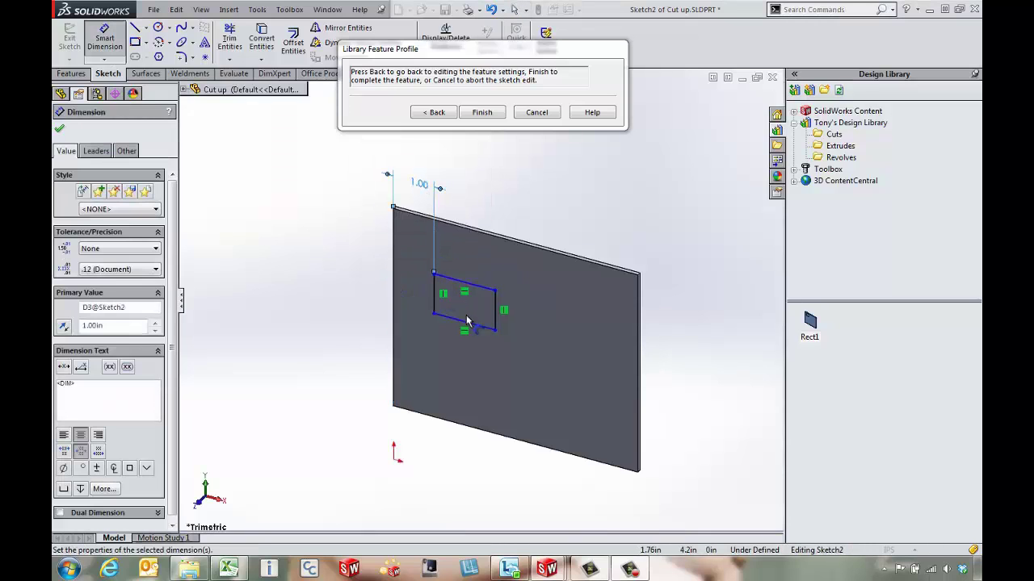
Dimension the rectangle 2.50 from the plate's bottom edge and finish placing Rect1.
{"action": "left_click", "coordinate": [466, 322]}
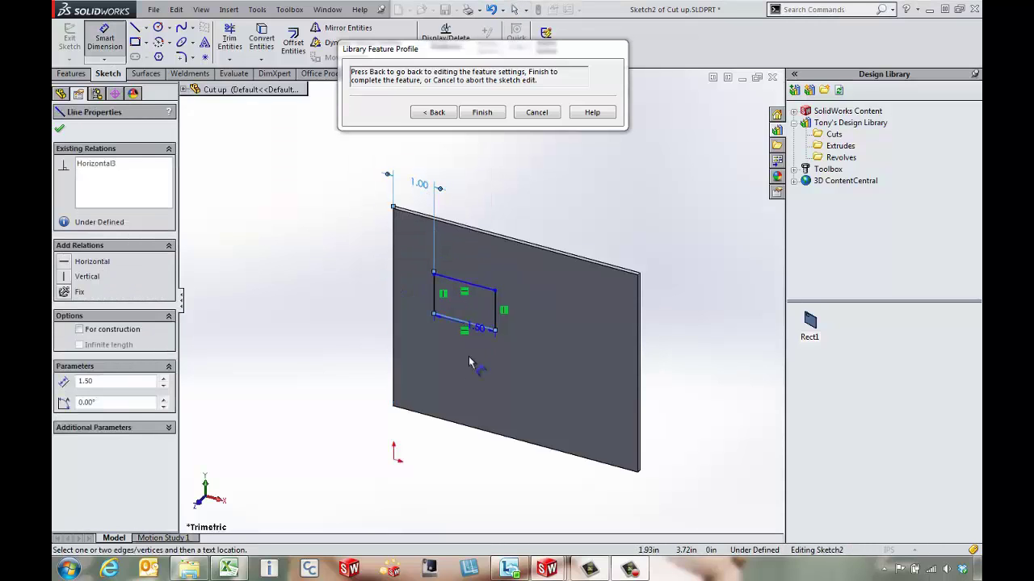
{"action": "left_click", "coordinate": [468, 432]}
{"action": "left_click", "coordinate": [361, 384]}
{"action": "type", "text": "2."}
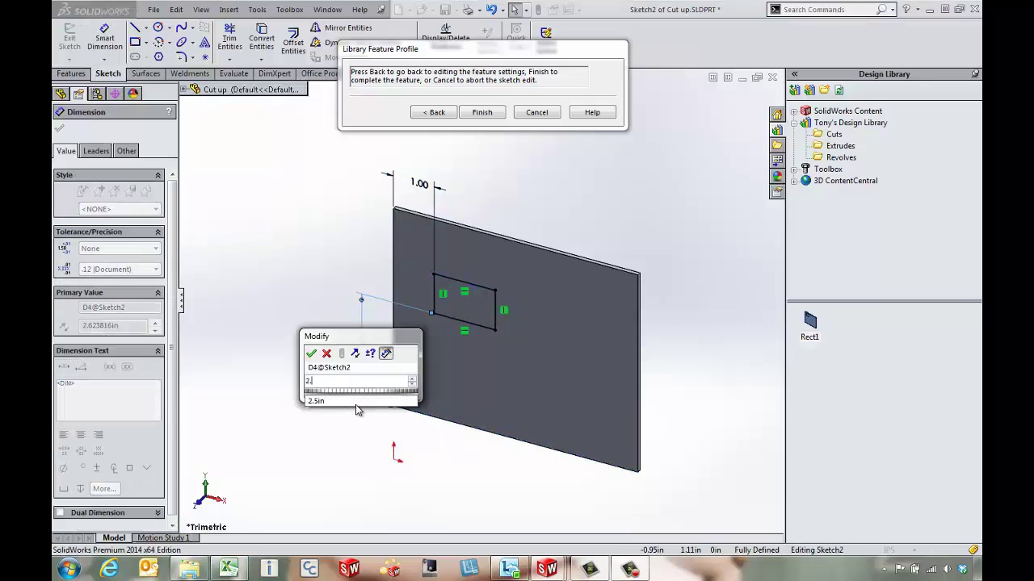
{"action": "type", "text": "5"}
{"action": "key", "text": "Return"}
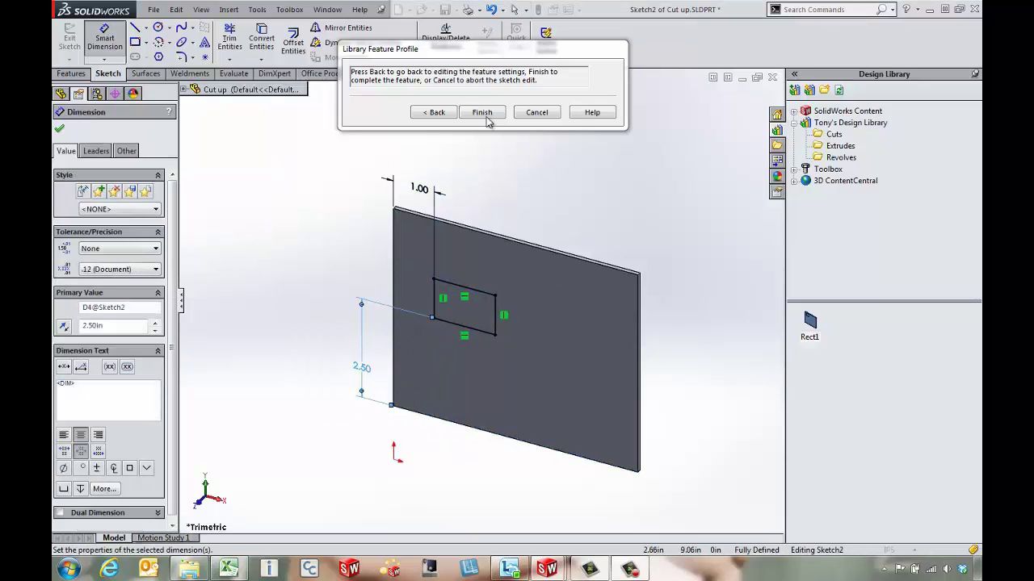
{"action": "left_click", "coordinate": [482, 113]}
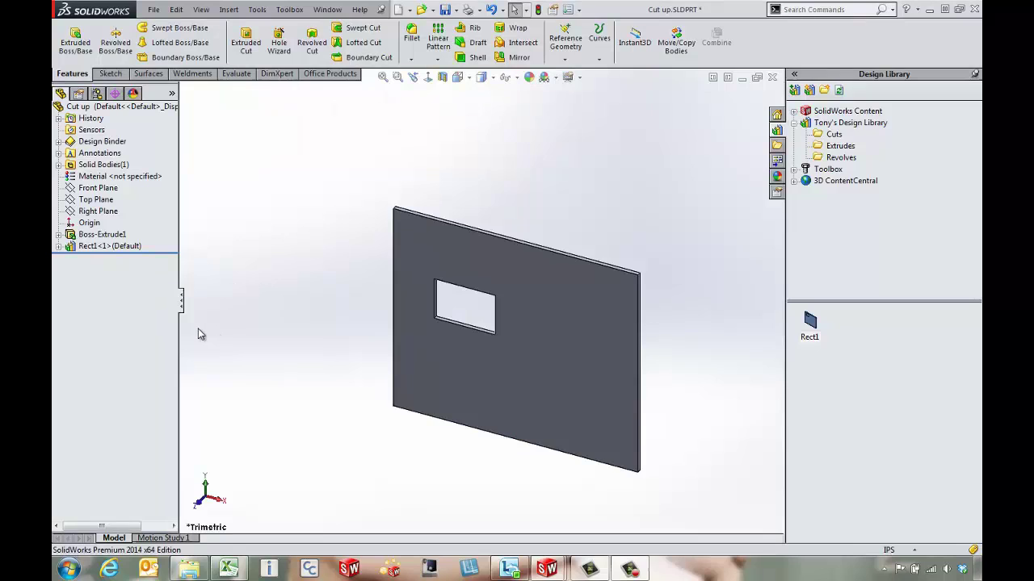
Remove the placed Rect1 cut, leaving the Cut up plate uncut.
{"action": "left_click", "coordinate": [128, 245]}
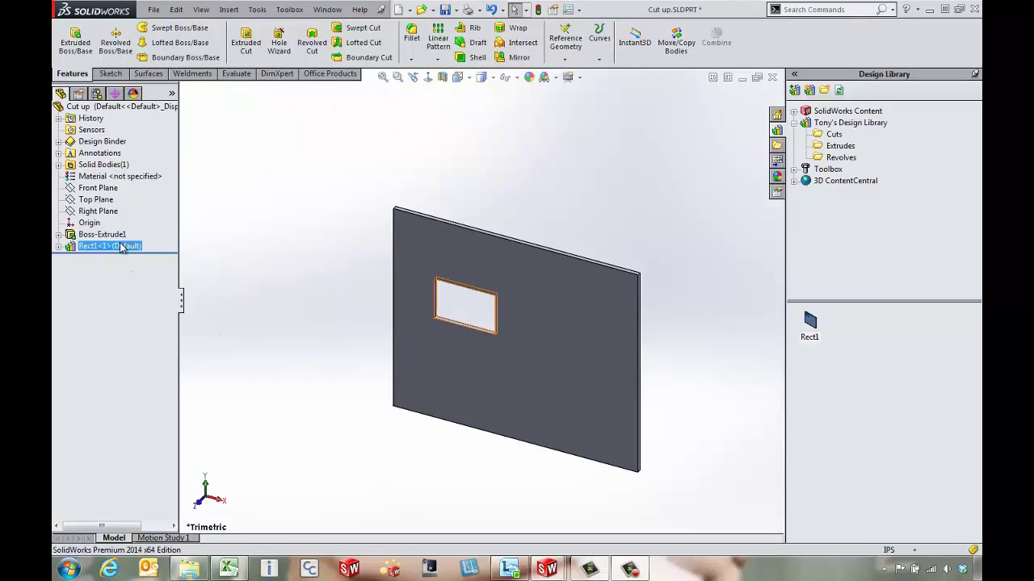
{"action": "left_click", "coordinate": [127, 234], "text": "ctrl"}
{"action": "key", "text": "ctrl+z"}
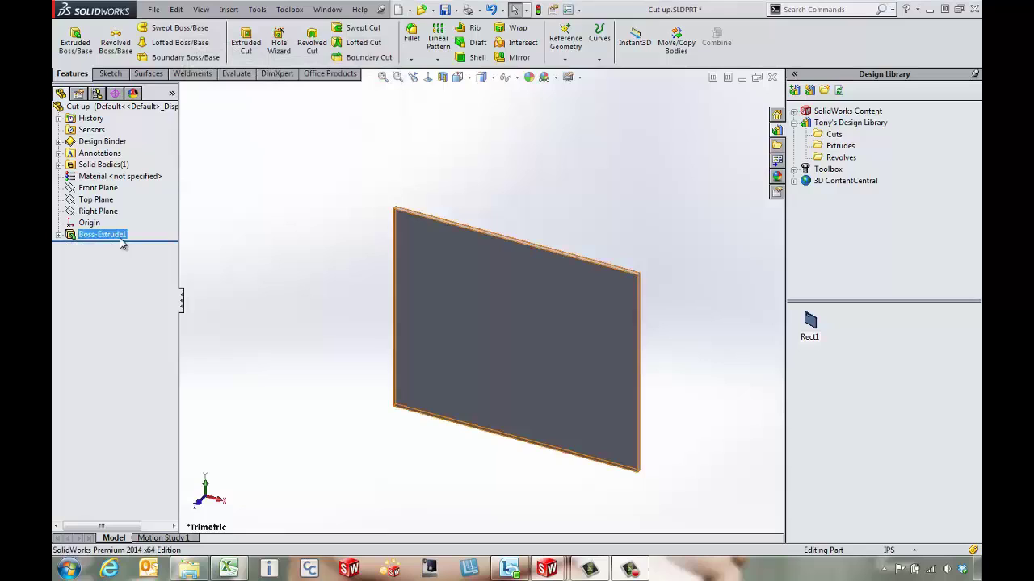
{"action": "left_click", "coordinate": [327, 8]}
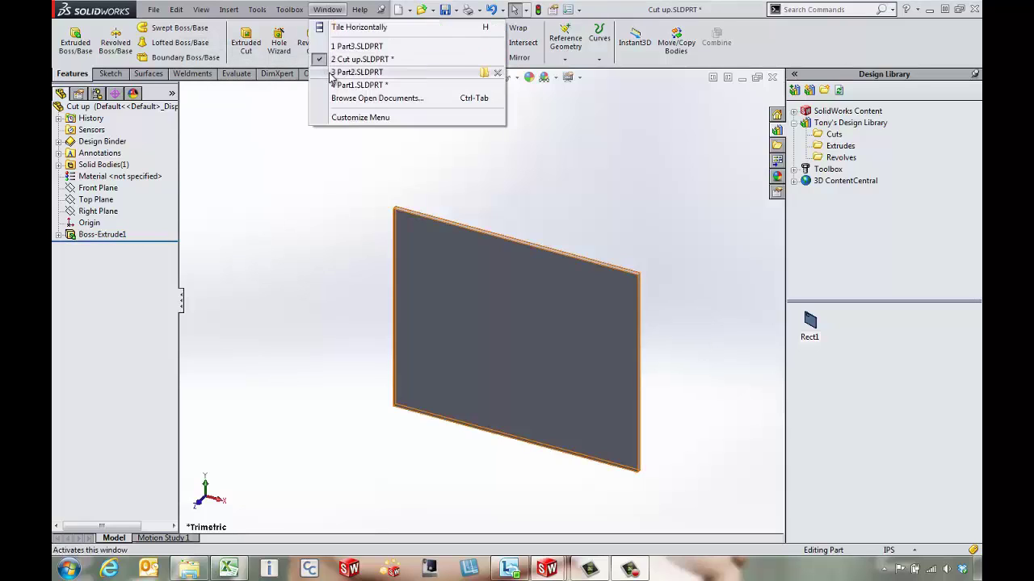
In Part2, inspect Cut-Extrude1's .500 and .750 locating dimensions, then exit the sketch unchanged.
{"action": "left_click", "coordinate": [333, 72]}
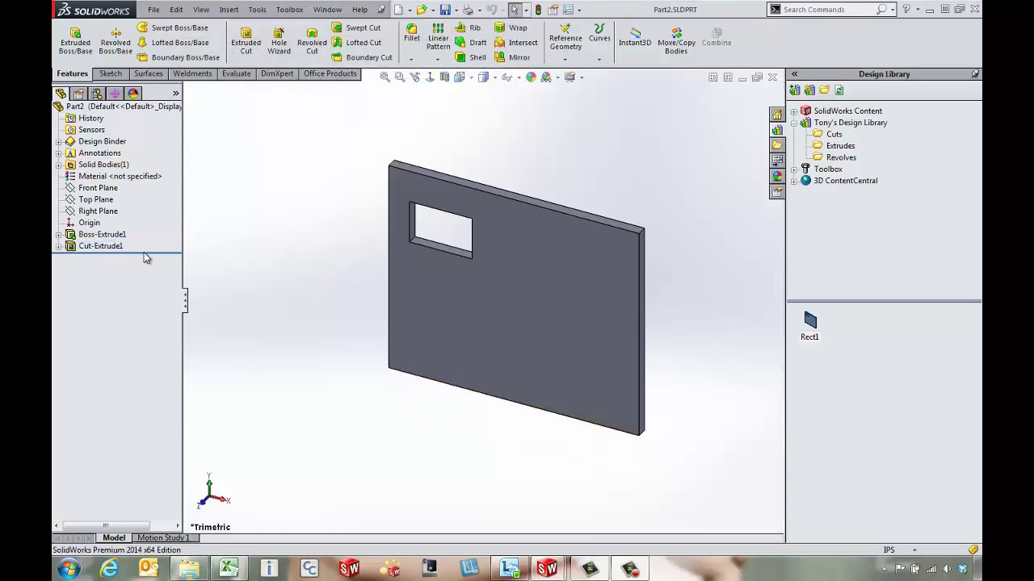
{"action": "left_click", "coordinate": [109, 246]}
{"action": "left_click", "coordinate": [135, 212]}
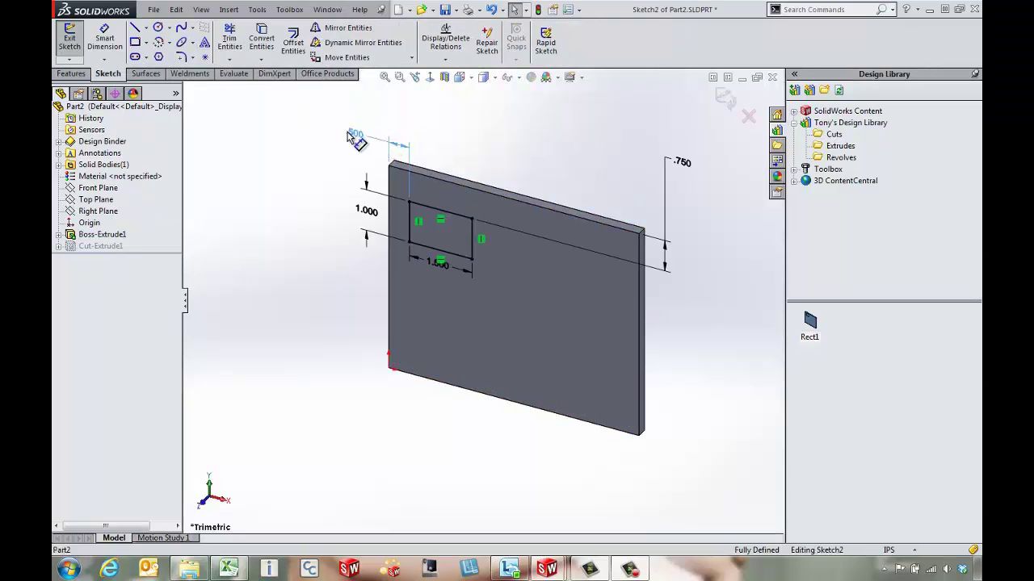
{"action": "left_click", "coordinate": [350, 135]}
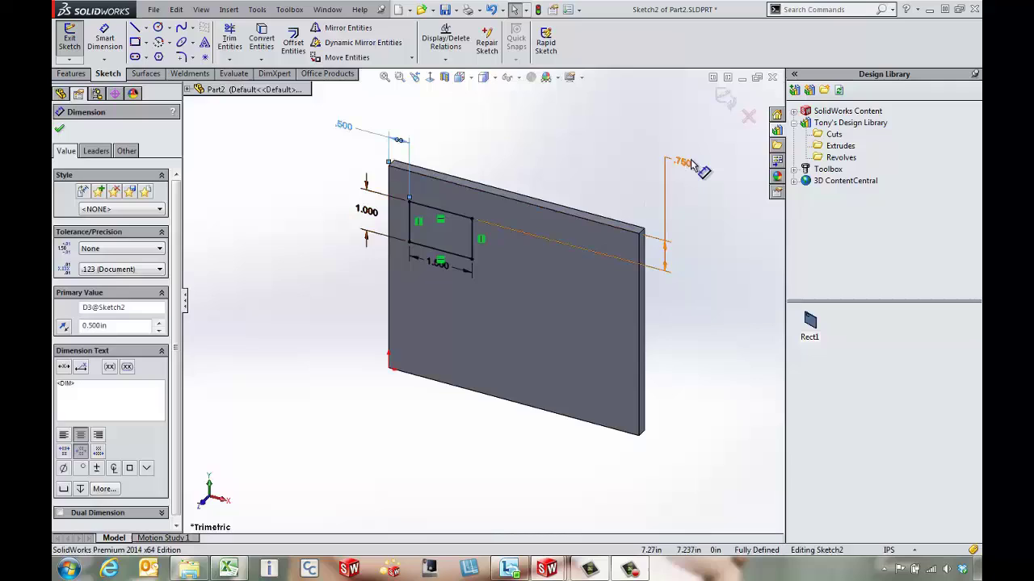
{"action": "left_click", "coordinate": [725, 98]}
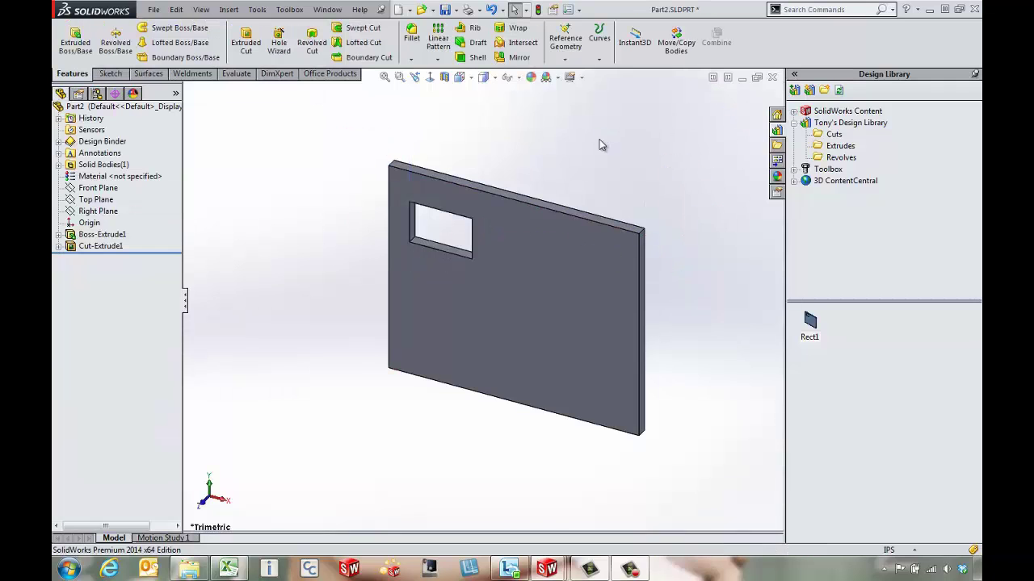
Add Part2's Cut-Extrude1 to the Design Library Cuts folder as Rect2.
{"action": "left_click_drag", "start_coordinate": [103, 245], "coordinate": [767, 301]}
{"action": "left_click_drag", "start_coordinate": [856, 324], "coordinate": [857, 324]}
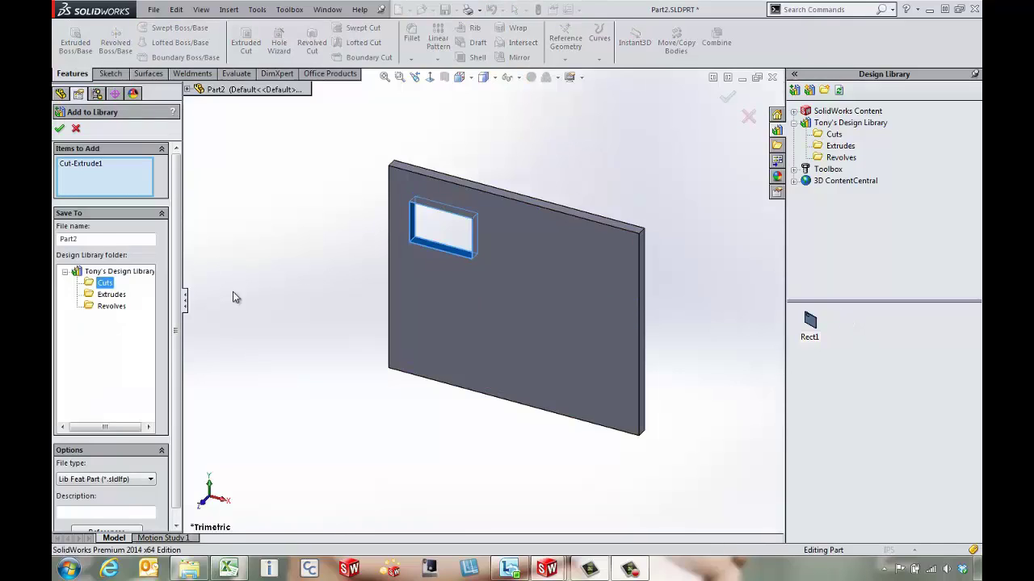
{"action": "double_click", "coordinate": [82, 240]}
{"action": "type", "text": "Rect2"}
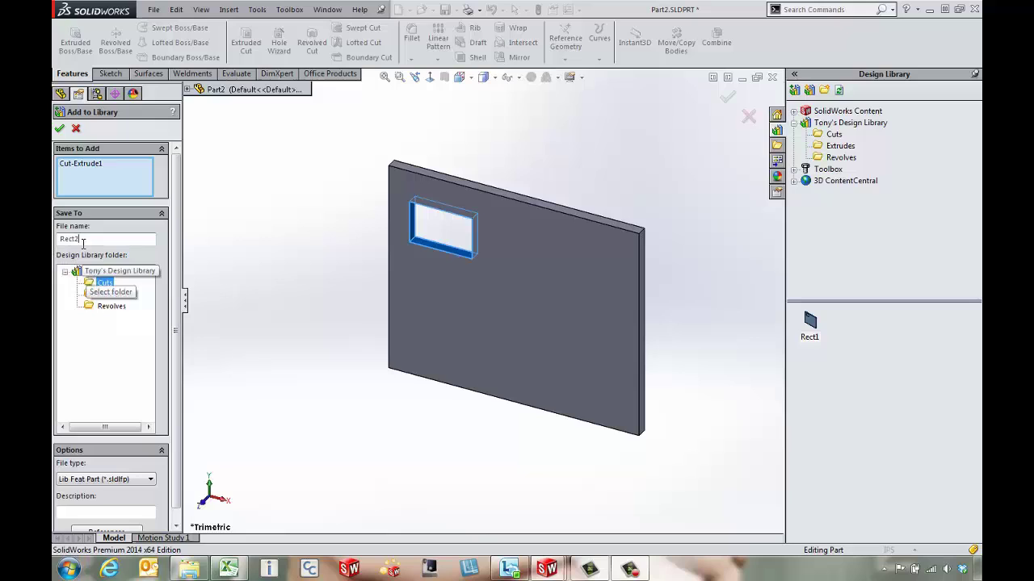
{"action": "left_click", "coordinate": [59, 129]}
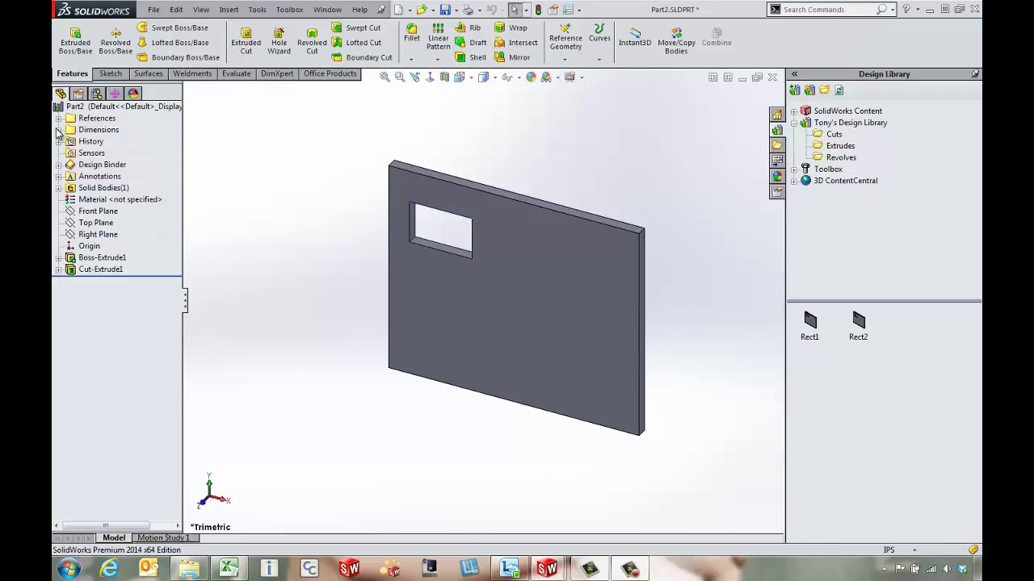
Place Rect2 on the Cut up plate, referenced to its left and top edges.
{"action": "left_click", "coordinate": [327, 9]}
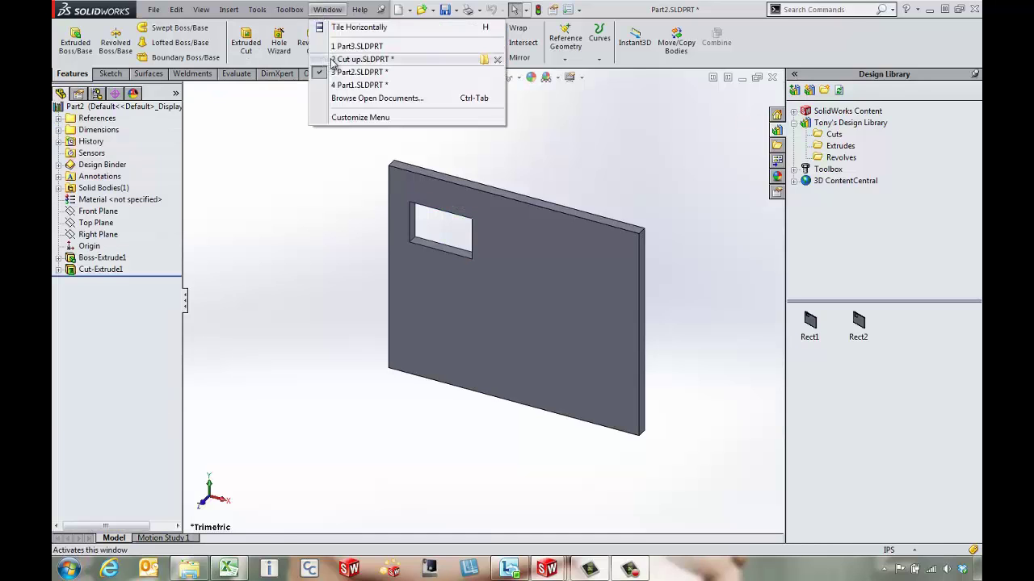
{"action": "left_click", "coordinate": [335, 58]}
{"action": "left_click_drag", "start_coordinate": [859, 322], "coordinate": [467, 317]}
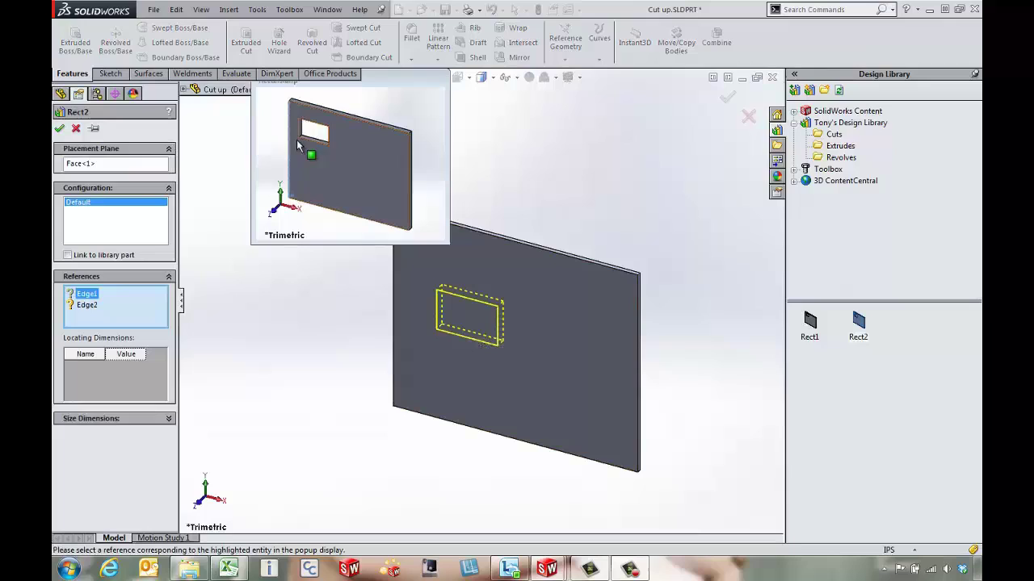
{"action": "left_click", "coordinate": [392, 276]}
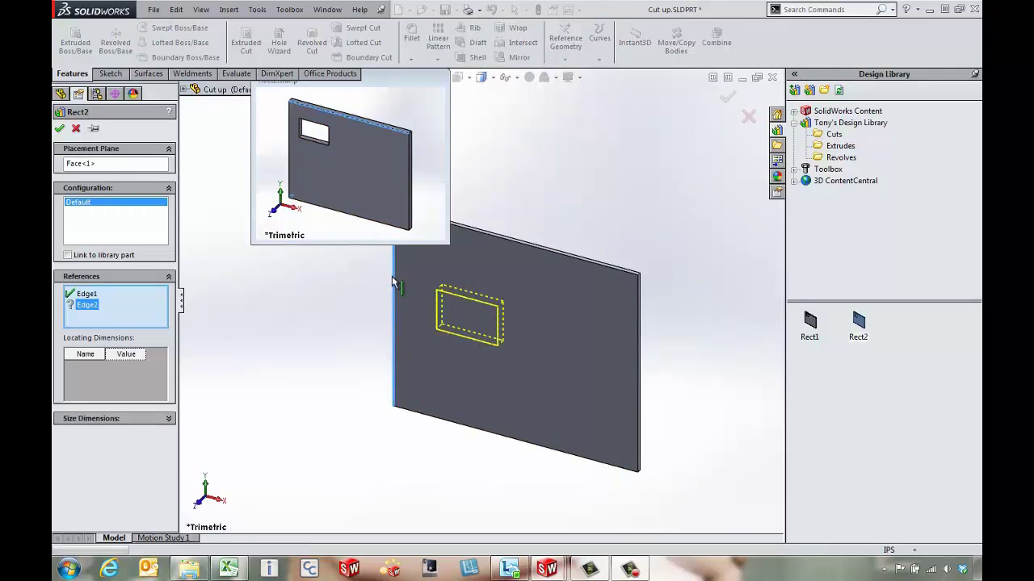
{"action": "left_click", "coordinate": [491, 238]}
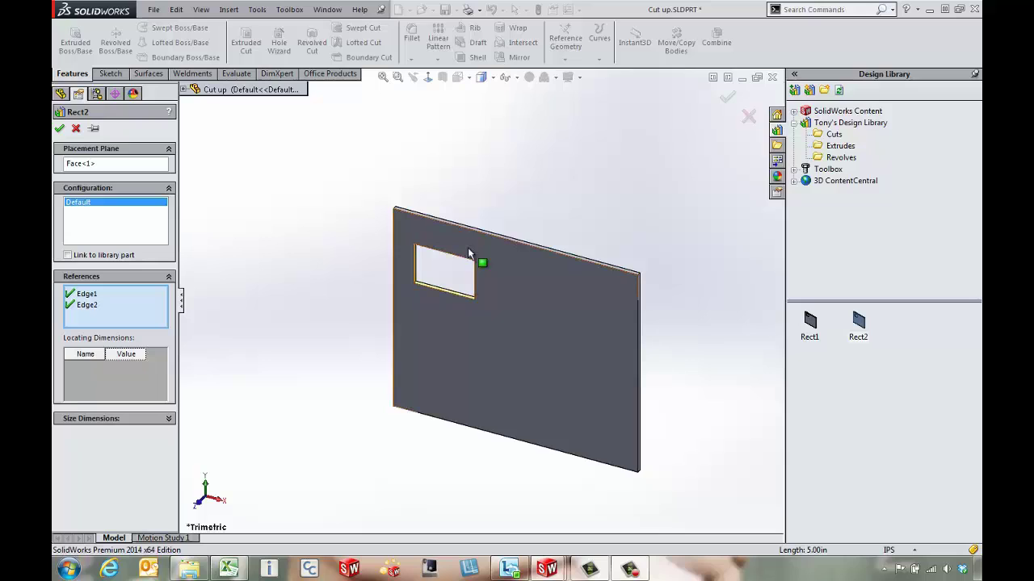
{"action": "left_click", "coordinate": [60, 130]}
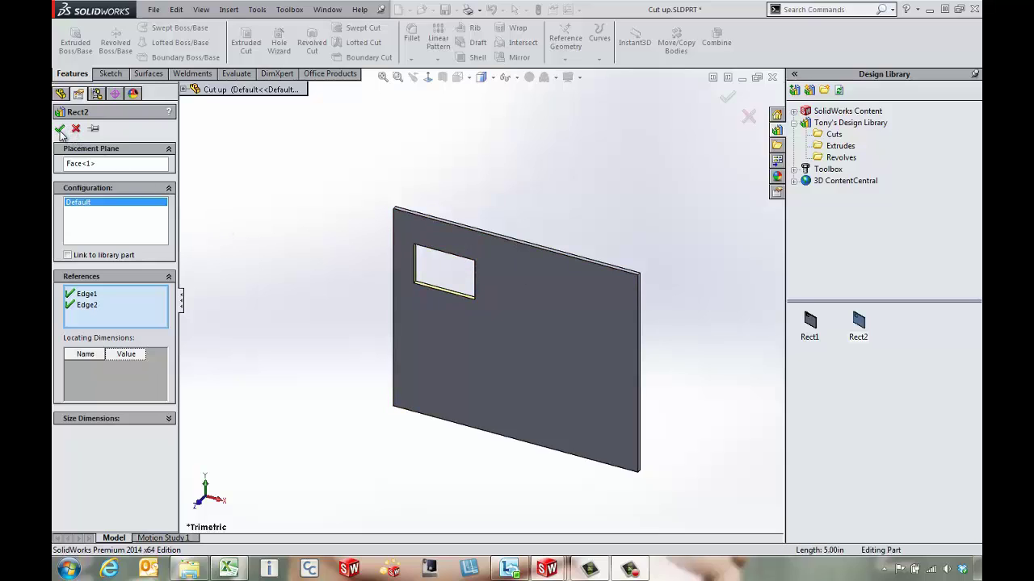
Delete the trial Rect2 feature and open the Rect2 library part.
{"action": "left_click", "coordinate": [101, 246]}
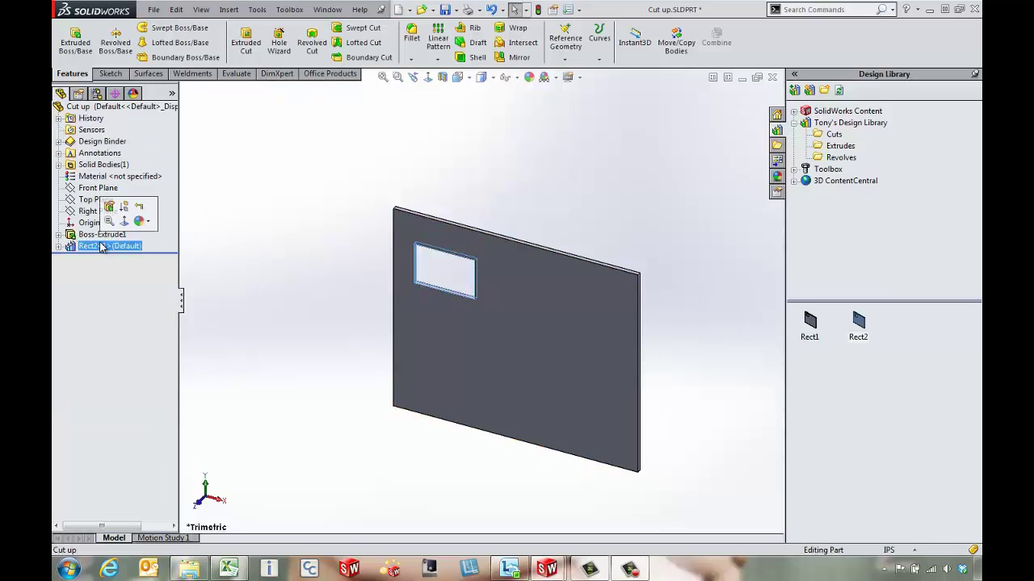
{"action": "key", "text": "Delete"}
{"action": "key", "text": "Return"}
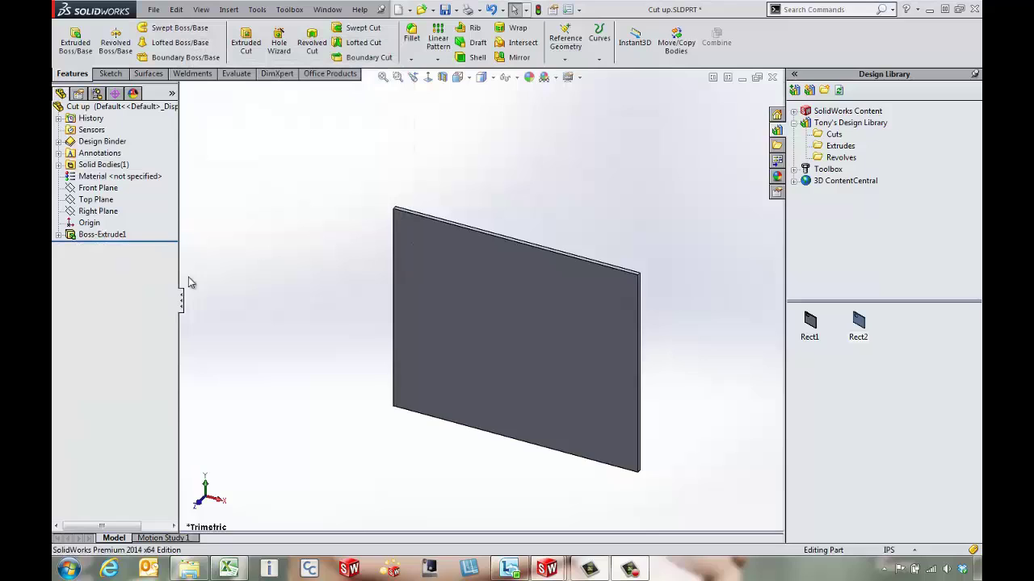
{"action": "right_click", "coordinate": [858, 323]}
{"action": "left_click", "coordinate": [880, 328]}
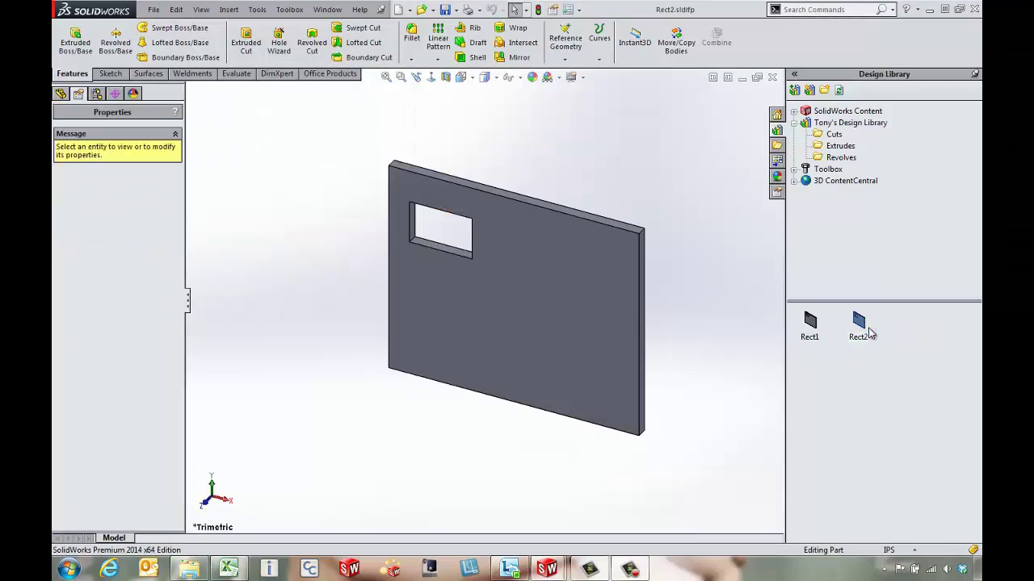
Move Rect2's position dimensions D3 and D4 into the Locating Dimensions folder.
{"action": "left_click", "coordinate": [61, 94]}
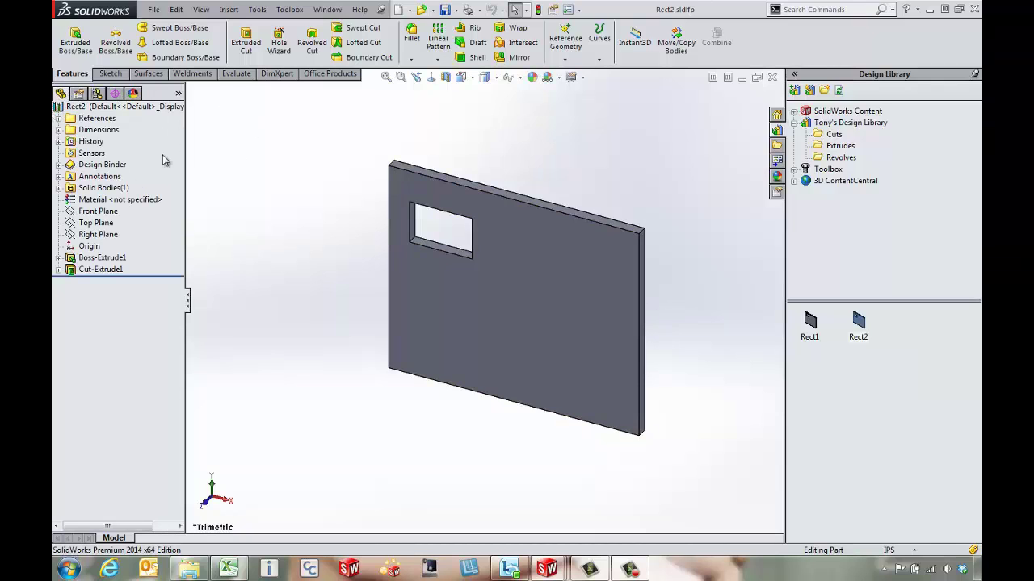
{"action": "left_click", "coordinate": [59, 130]}
{"action": "left_click", "coordinate": [116, 142]}
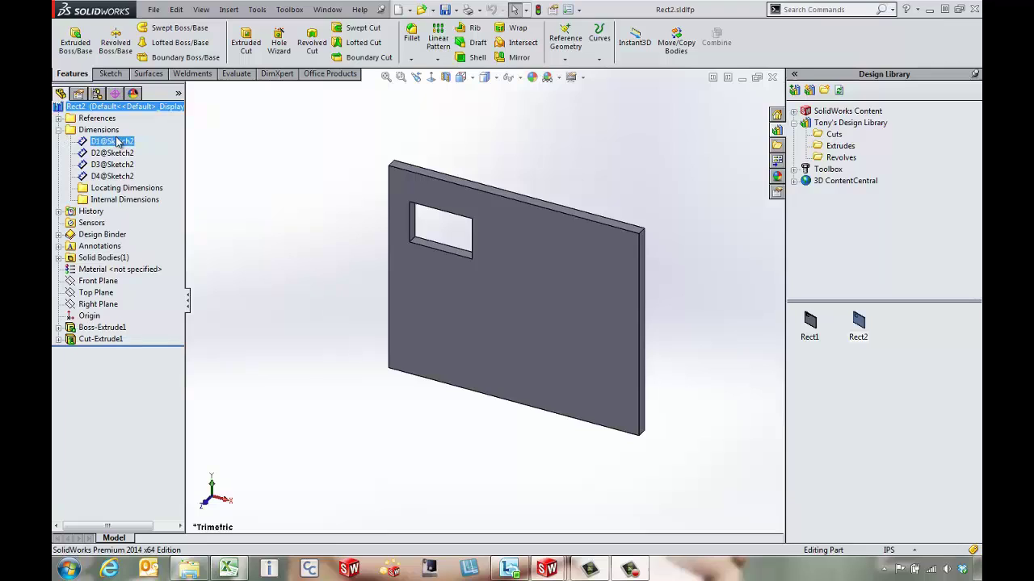
{"action": "left_click", "coordinate": [117, 154]}
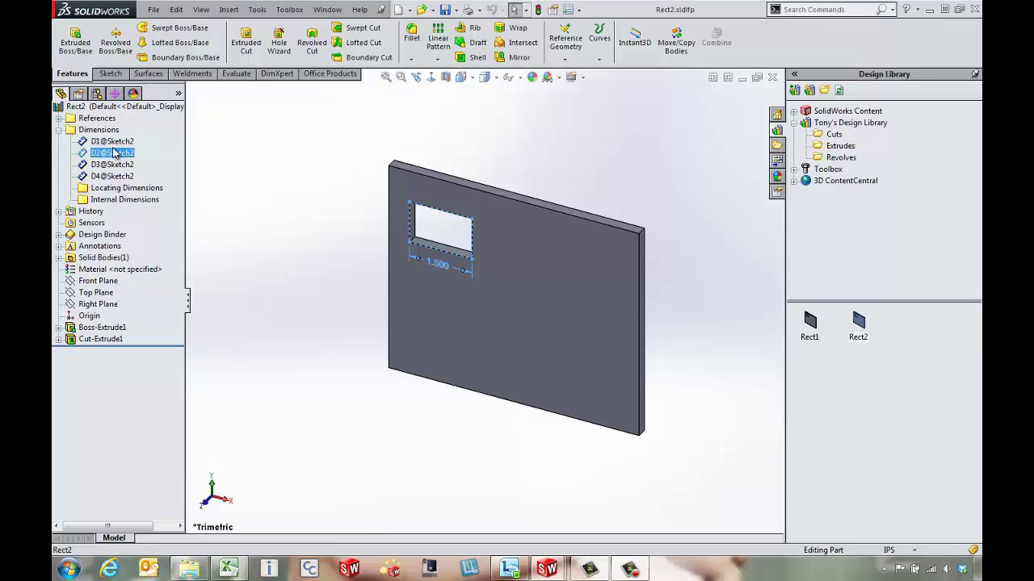
{"action": "left_click", "coordinate": [112, 164], "text": "ctrl"}
{"action": "left_click", "coordinate": [112, 165]}
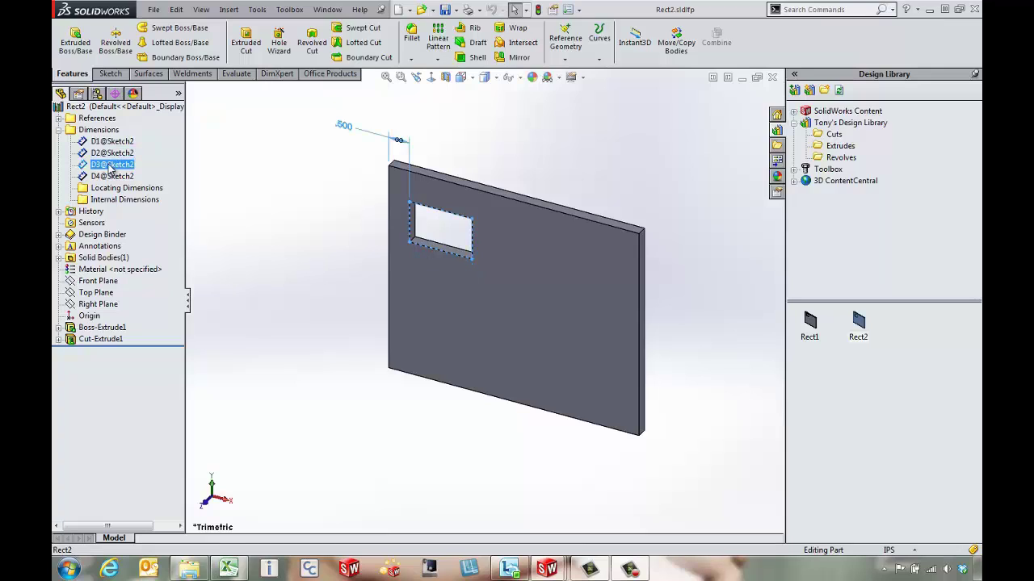
{"action": "left_click", "coordinate": [115, 188], "text": "ctrl"}
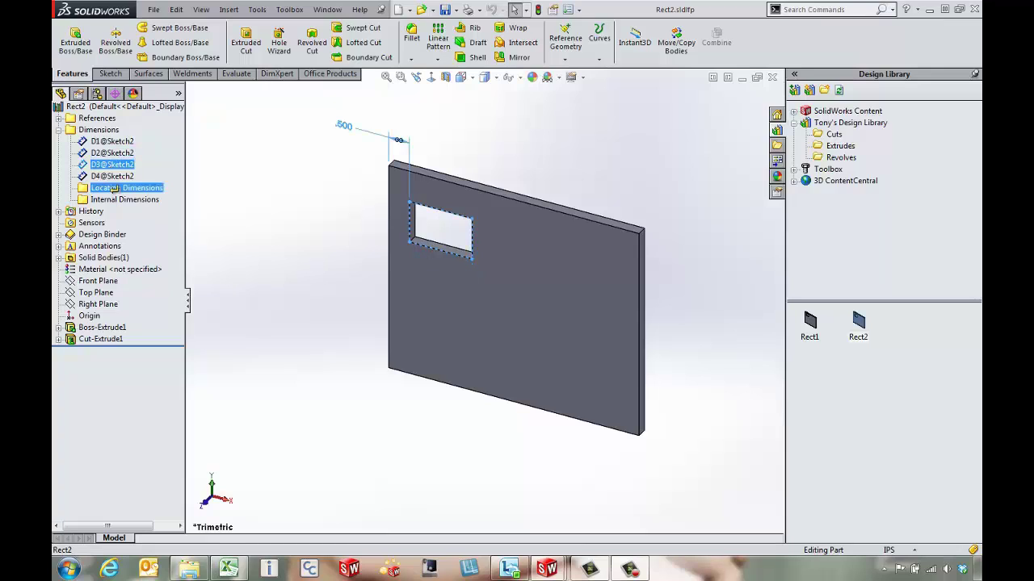
{"action": "left_click_drag", "start_coordinate": [115, 188], "coordinate": [116, 176]}
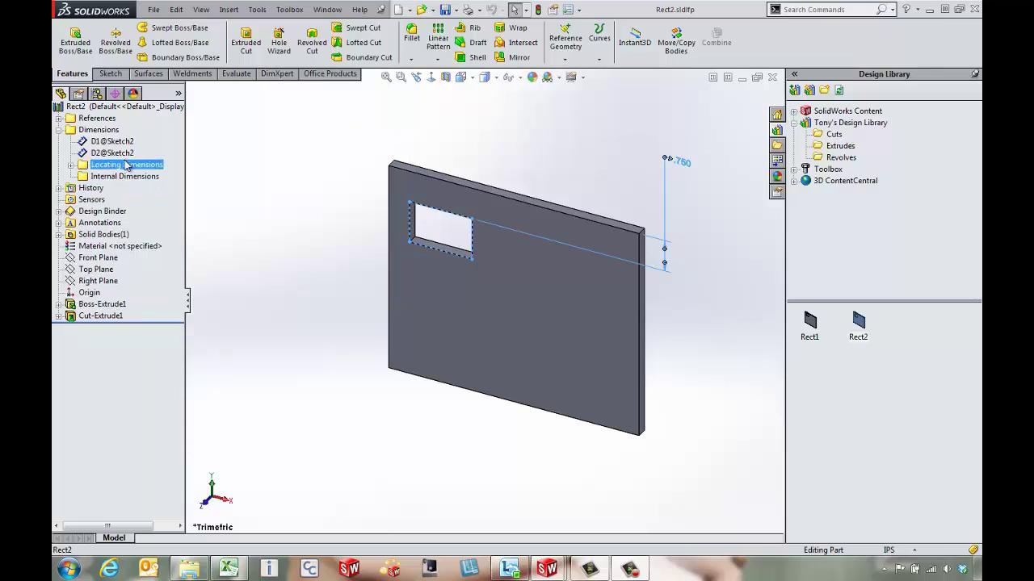
{"action": "key", "text": "Escape"}
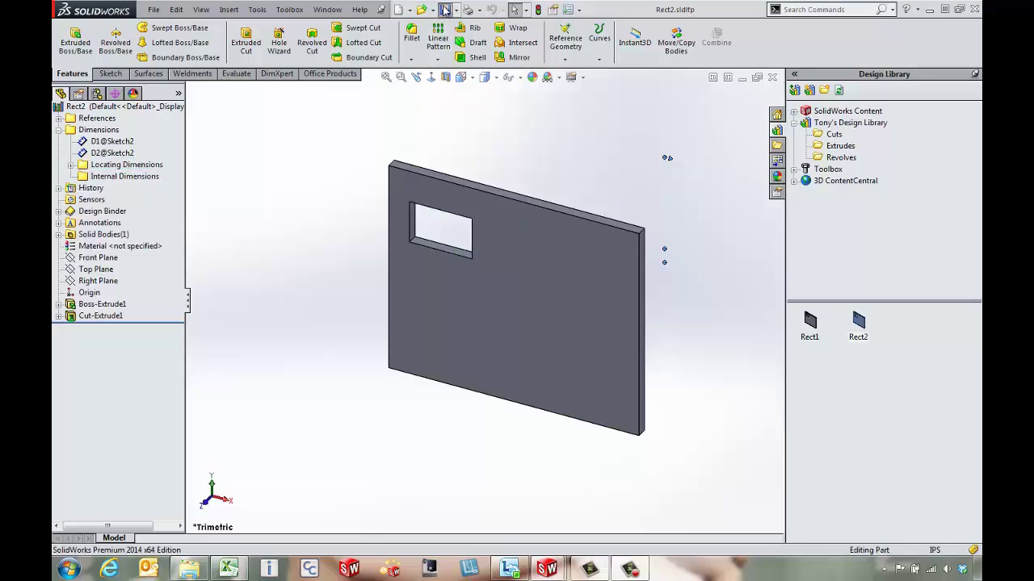
Close Rect2 and drop it onto the Cut up plate, referenced to the left and top edges.
{"action": "left_click", "coordinate": [772, 77]}
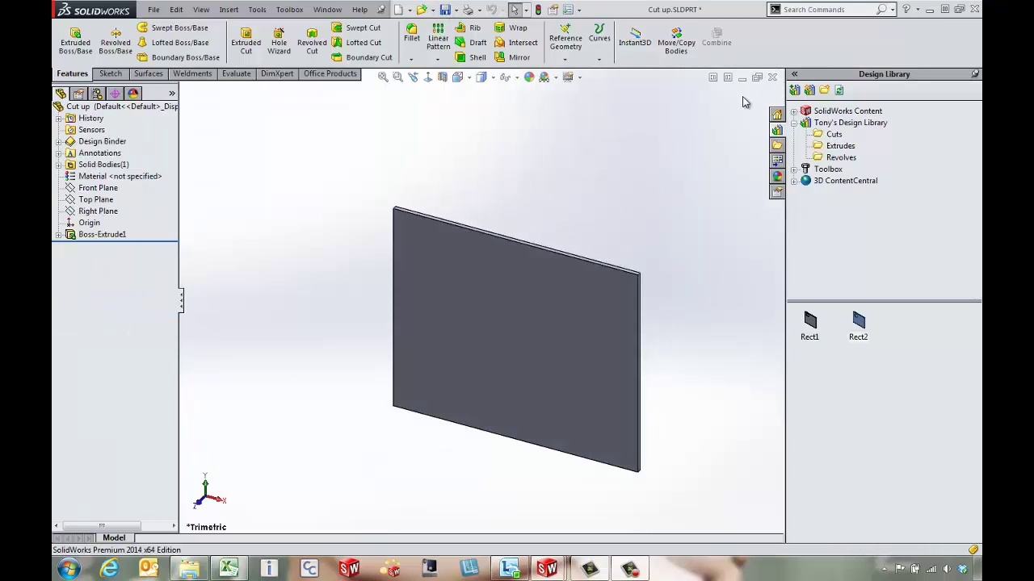
{"action": "left_click_drag", "start_coordinate": [858, 322], "coordinate": [519, 361]}
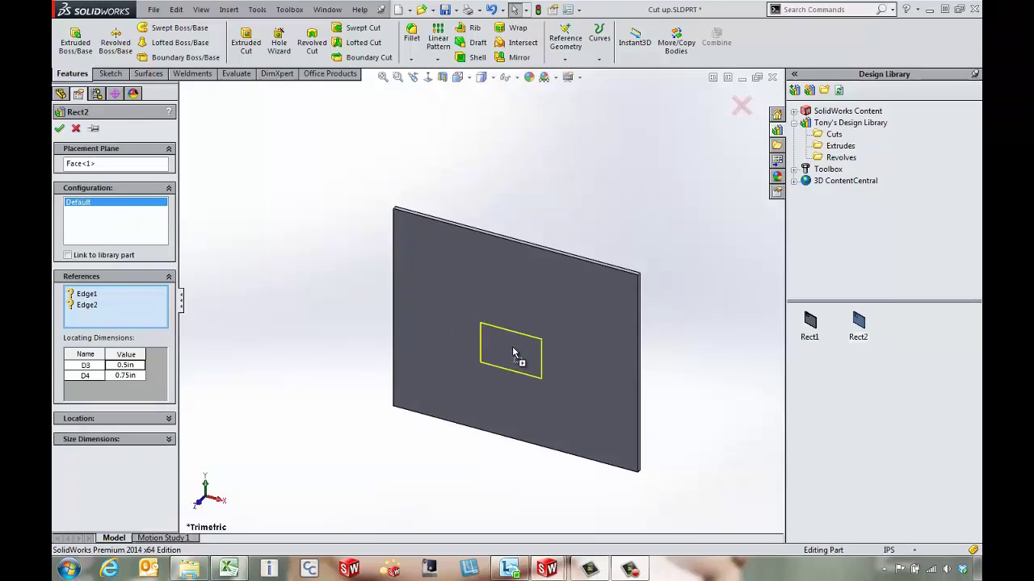
{"action": "left_click", "coordinate": [394, 289]}
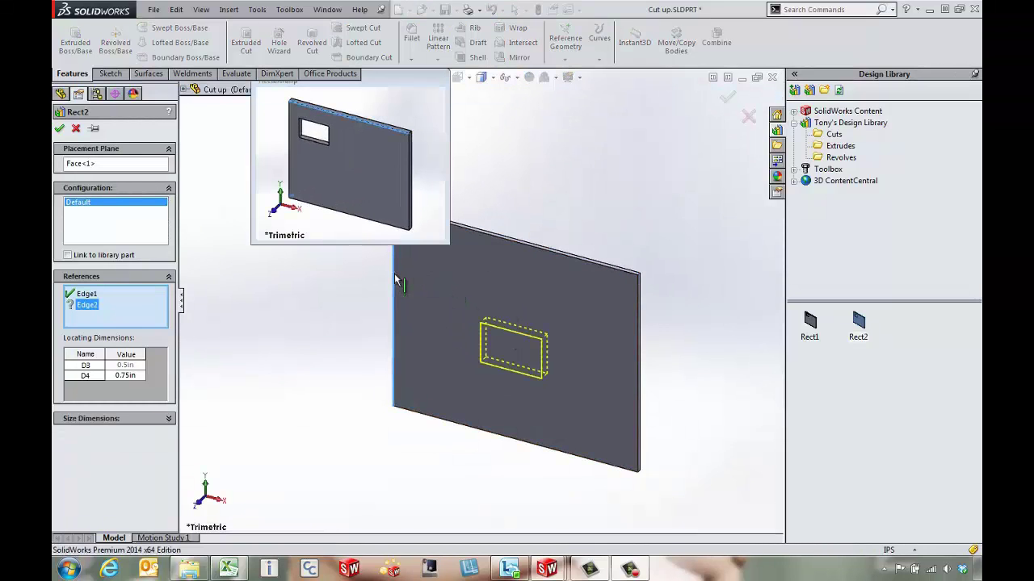
{"action": "left_click", "coordinate": [488, 240]}
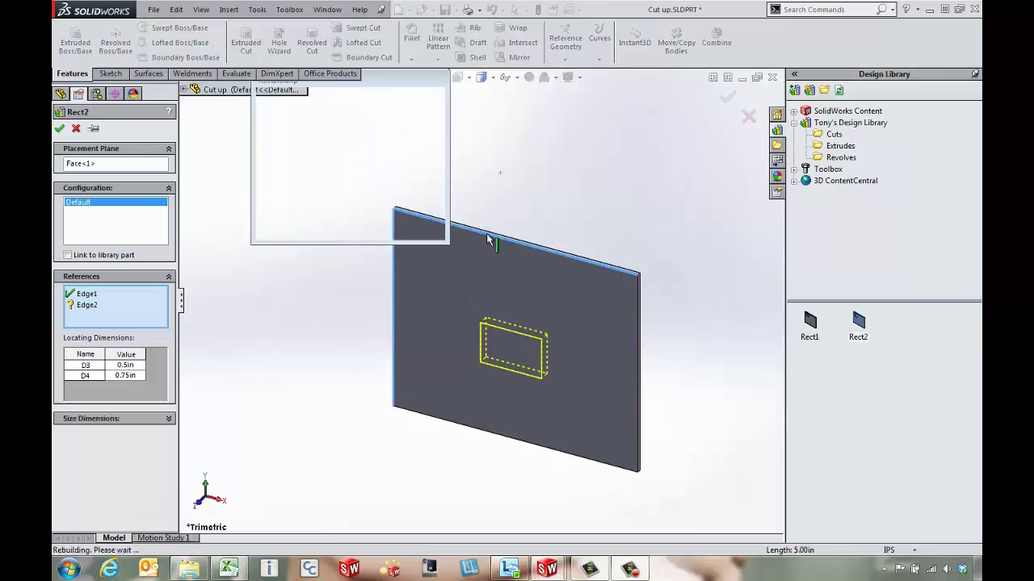
Set locating dimensions D3 and D4 to 2in and confirm the Rect2 insertion.
{"action": "left_click", "coordinate": [126, 365]}
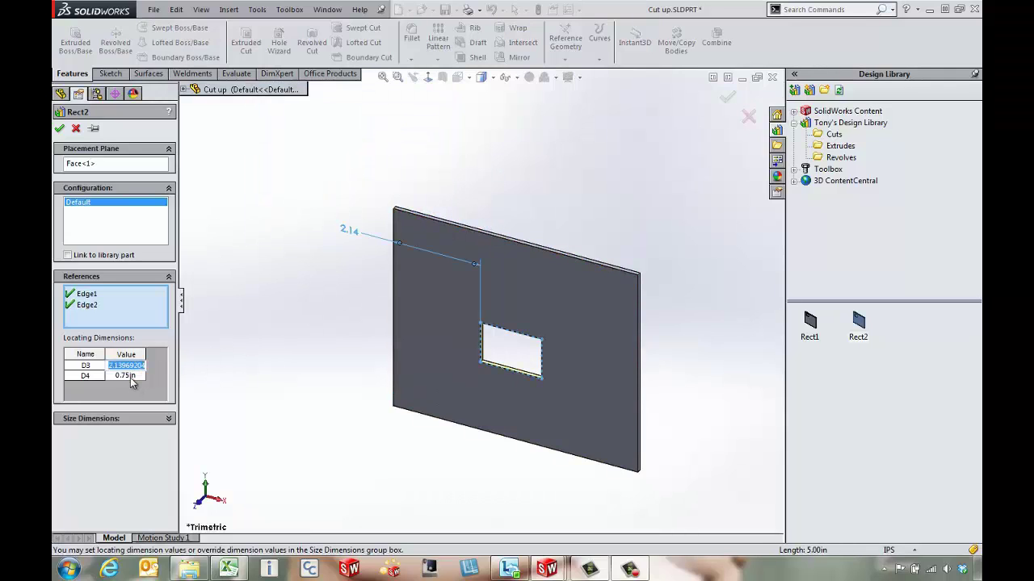
{"action": "left_click", "coordinate": [130, 376]}
{"action": "left_click", "coordinate": [126, 365]}
{"action": "type", "text": "2"}
{"action": "left_click", "coordinate": [121, 376]}
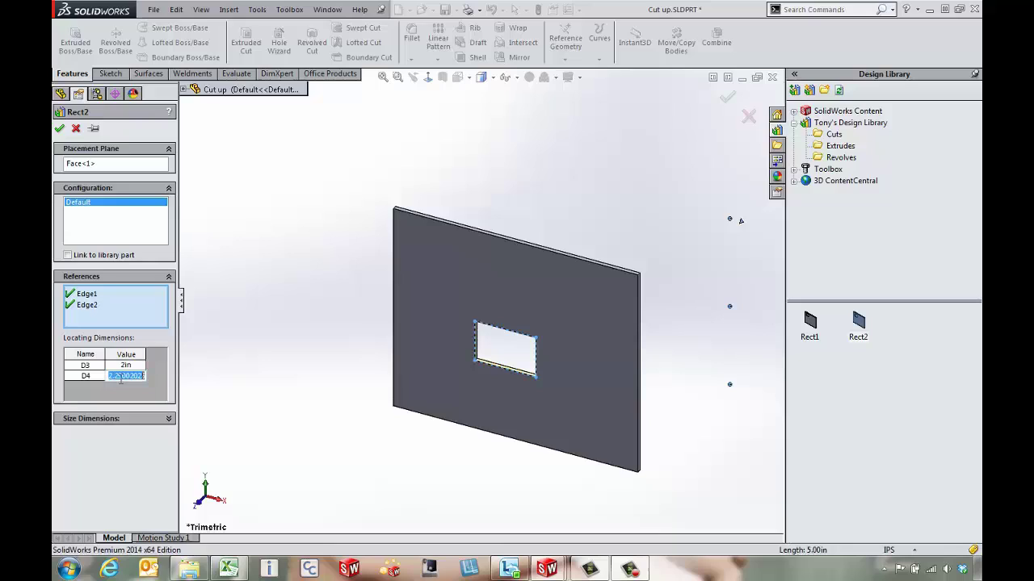
{"action": "type", "text": "2"}
{"action": "left_click", "coordinate": [133, 366]}
{"action": "key", "text": "Return"}
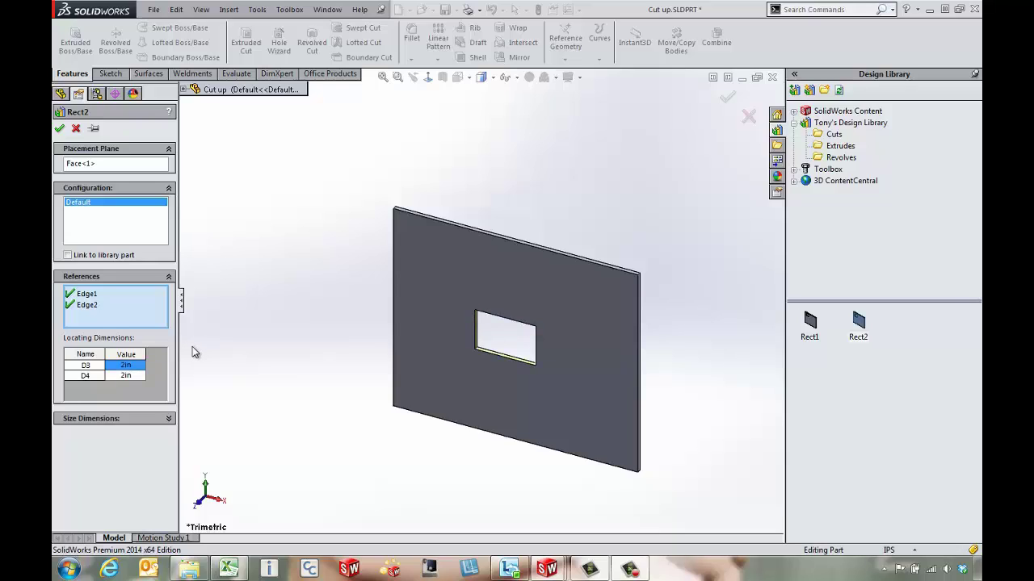
{"action": "left_click", "coordinate": [60, 129]}
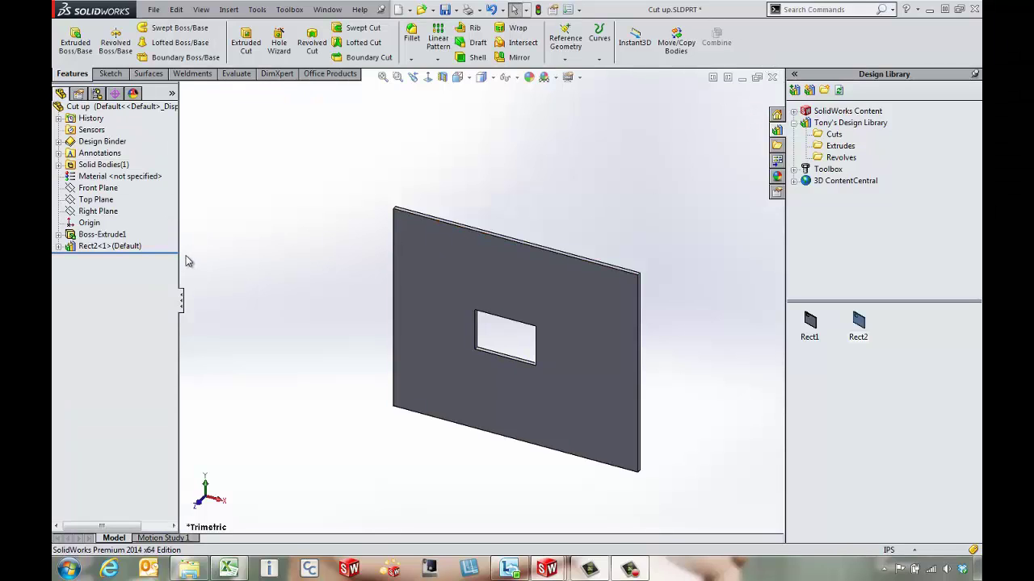
Delete Rect2<1> from the plate and switch to Part3.SLDPRT.
{"action": "left_click", "coordinate": [139, 247]}
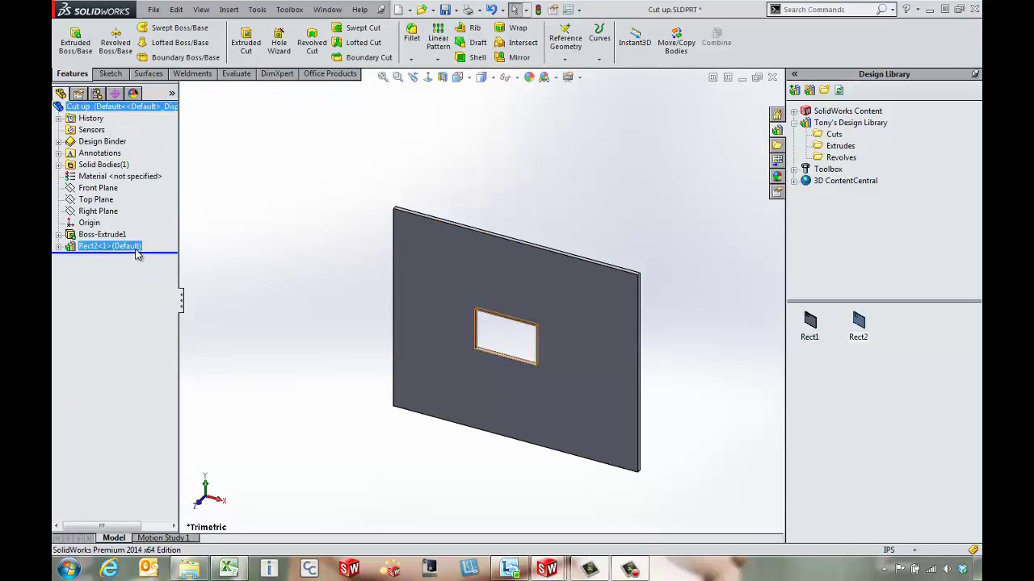
{"action": "key", "text": "Delete"}
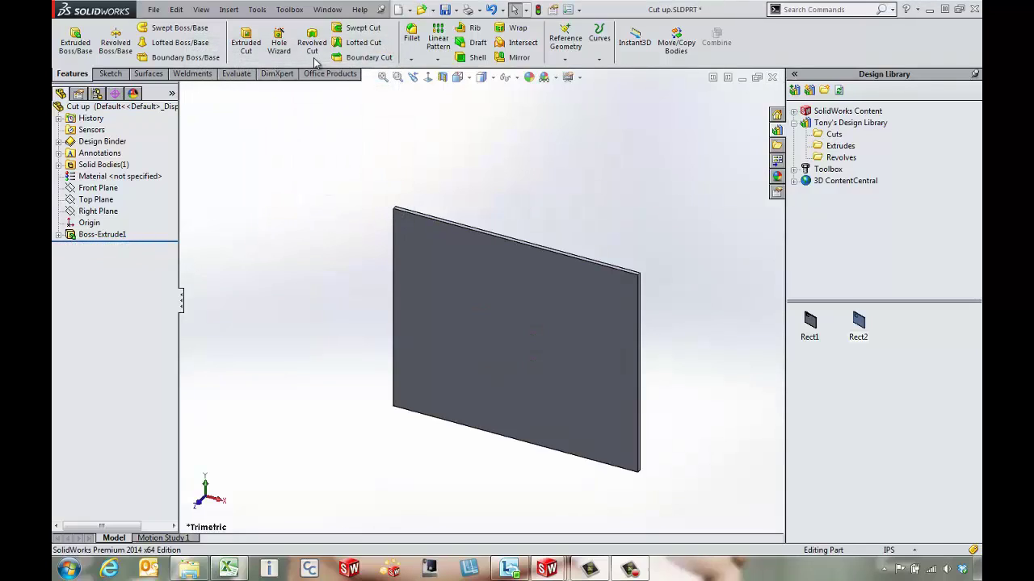
{"action": "left_click", "coordinate": [328, 11]}
{"action": "left_click", "coordinate": [348, 42]}
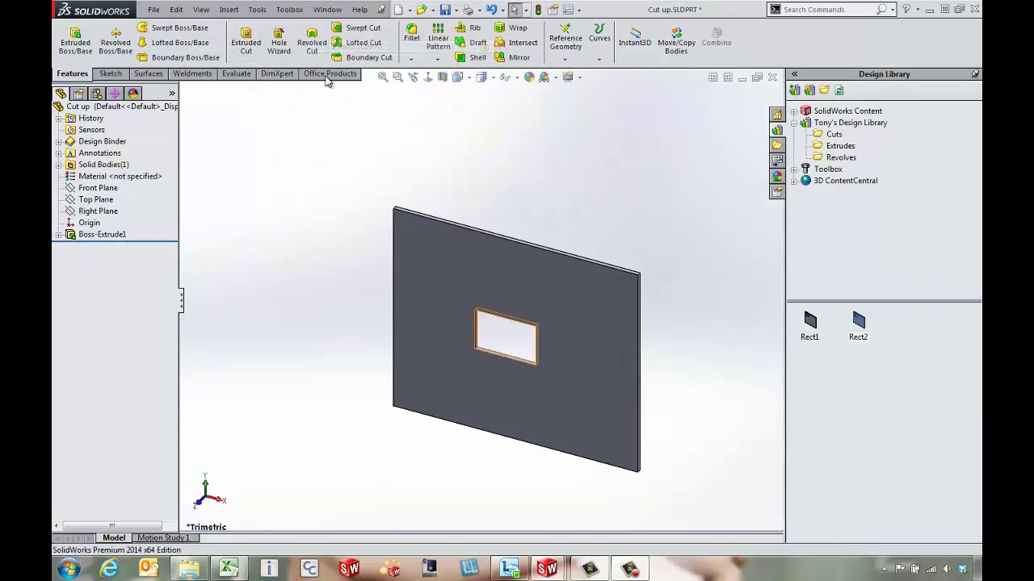
Preview Part3's 2x2 and 3x3 configurations, then reactivate 1x1.
{"action": "left_click", "coordinate": [103, 96]}
{"action": "left_click", "coordinate": [93, 159]}
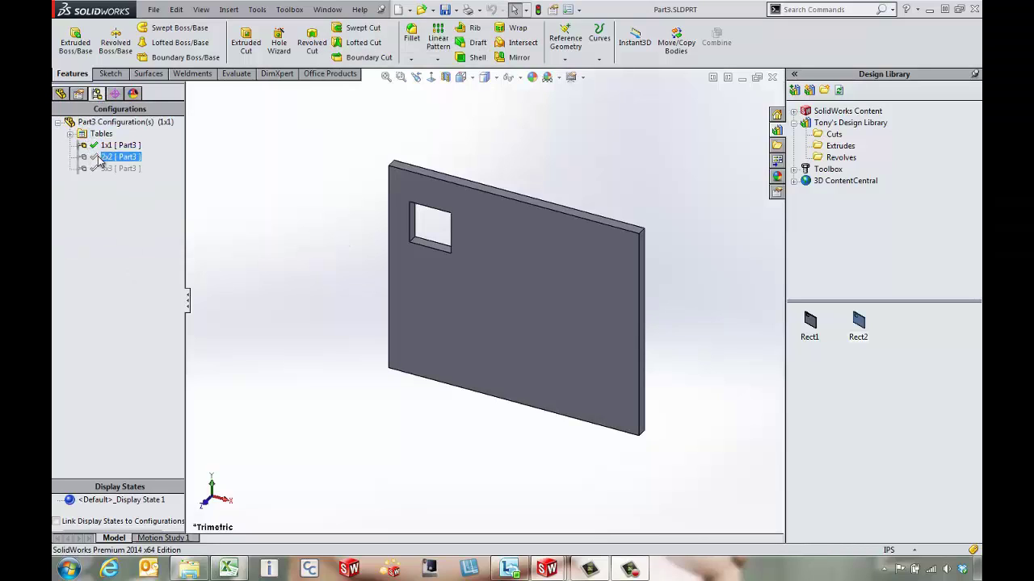
{"action": "double_click", "coordinate": [98, 160]}
{"action": "double_click", "coordinate": [102, 168]}
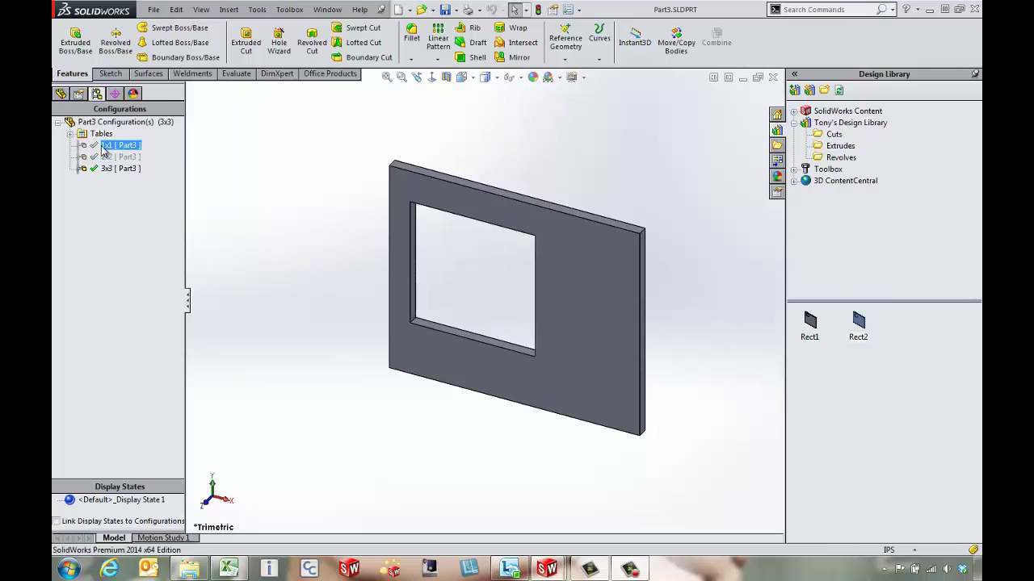
{"action": "double_click", "coordinate": [104, 145]}
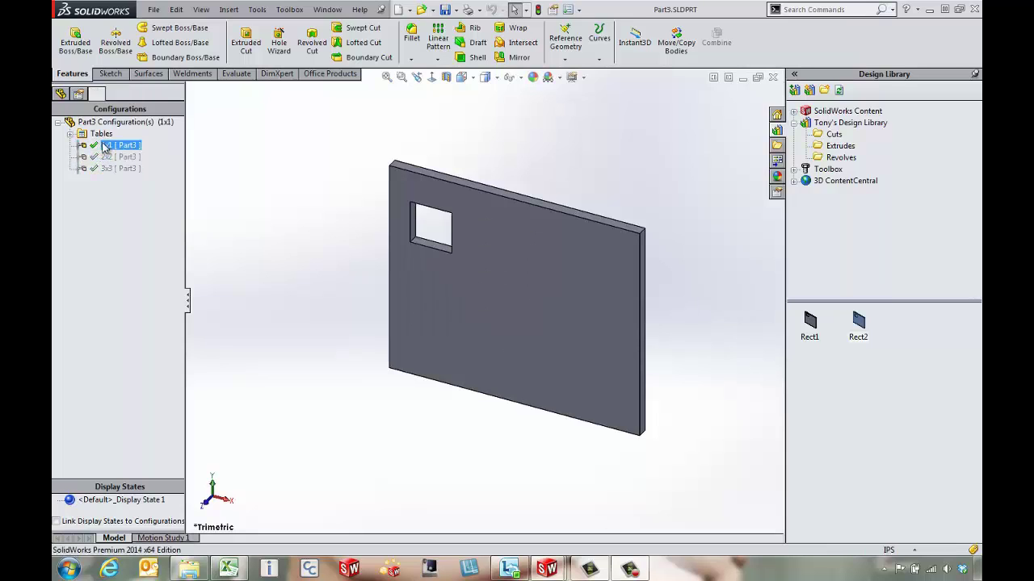
{"action": "left_click", "coordinate": [60, 95]}
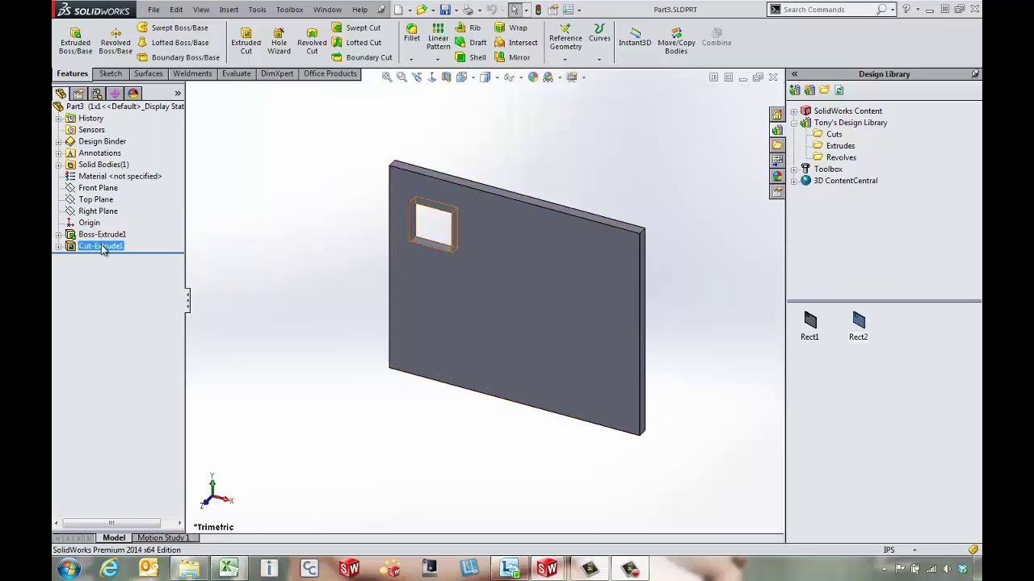
Save Part3's Cut-Extrude1 to the Cuts folder as Rect3, then switch back to Cut up.SLDPRT.
{"action": "left_click_drag", "start_coordinate": [101, 249], "coordinate": [903, 343]}
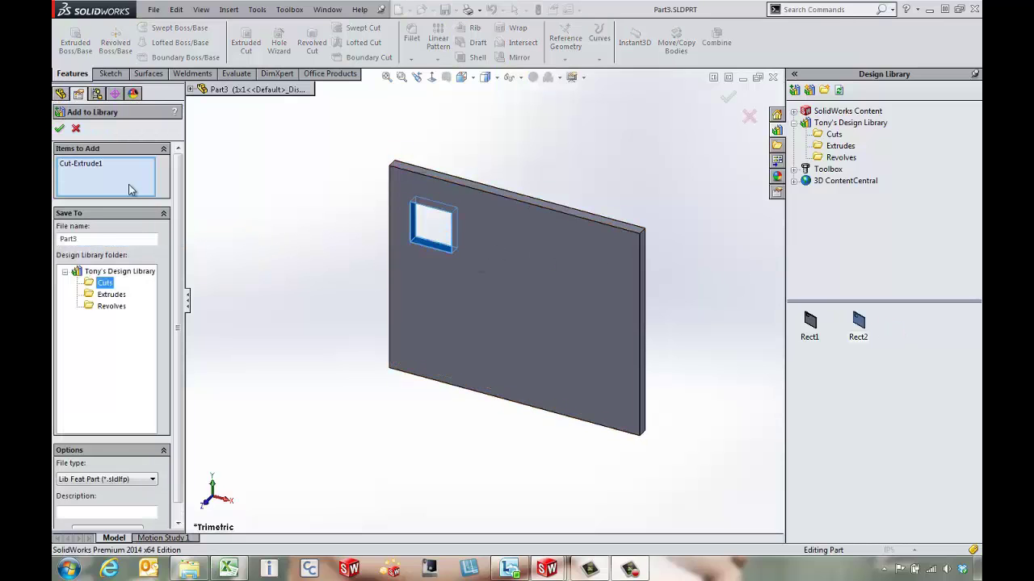
{"action": "left_click_drag", "start_coordinate": [81, 239], "coordinate": [58, 246]}
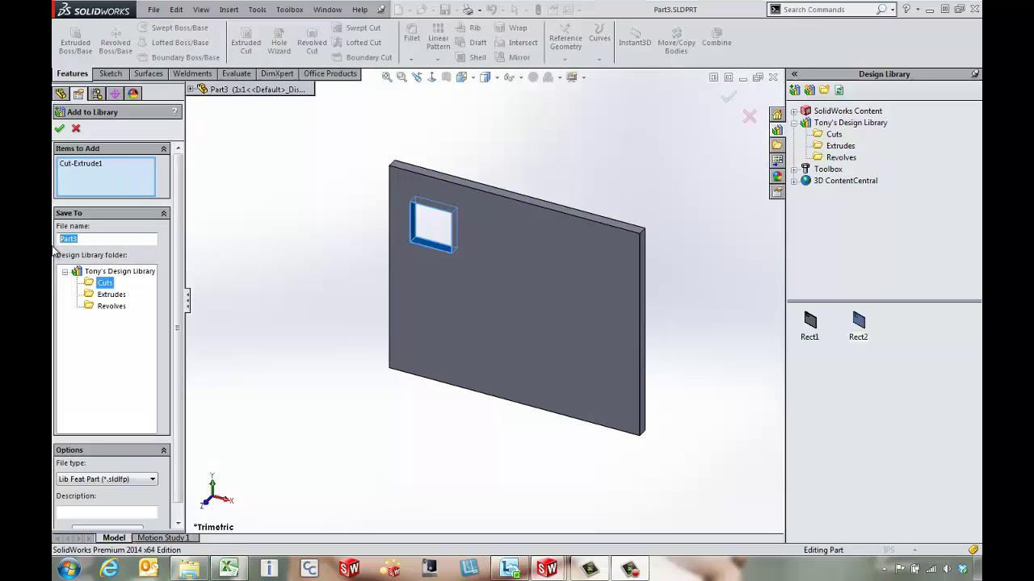
{"action": "type", "text": "Rect3"}
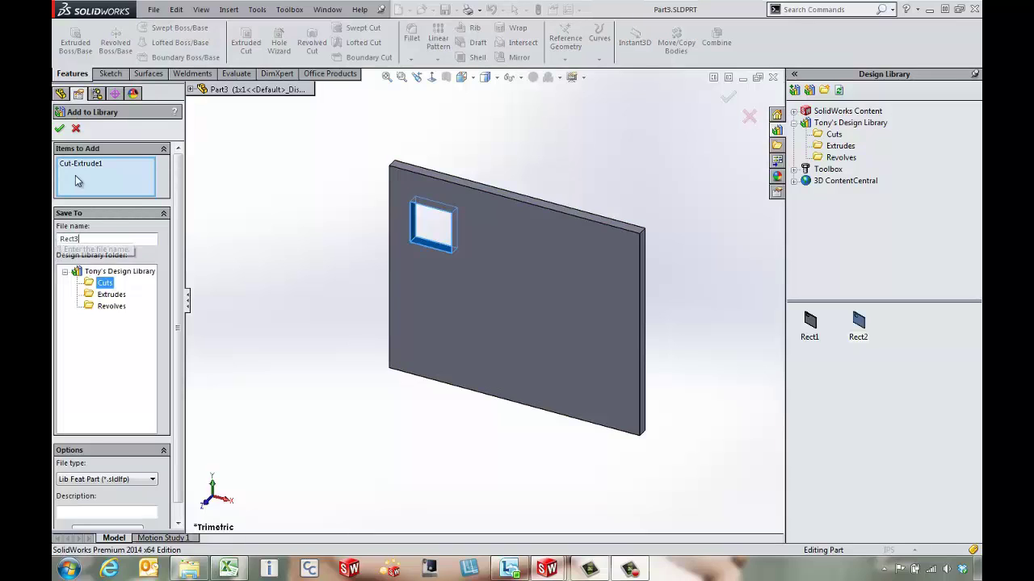
{"action": "left_click", "coordinate": [59, 129]}
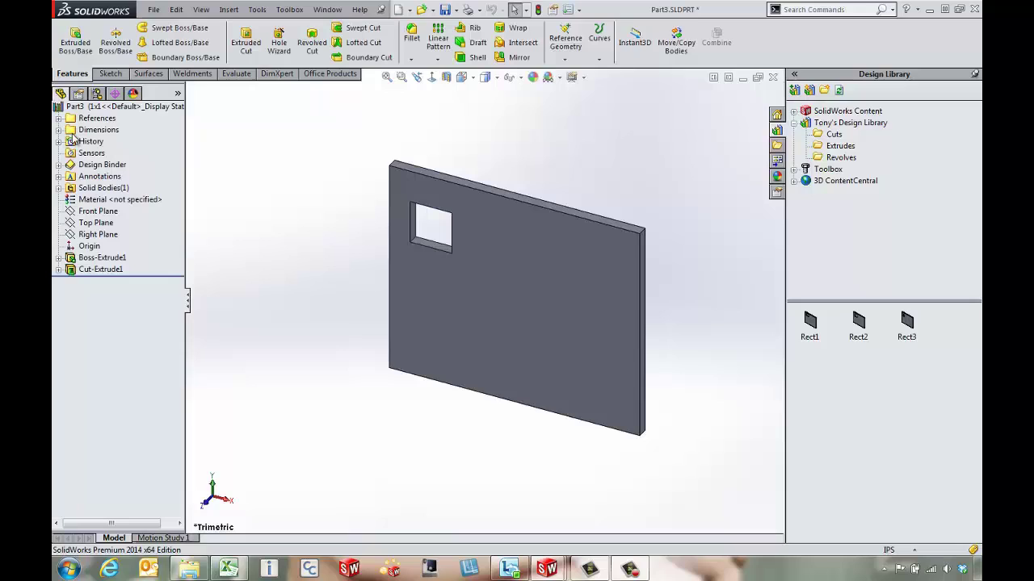
{"action": "left_click", "coordinate": [328, 10]}
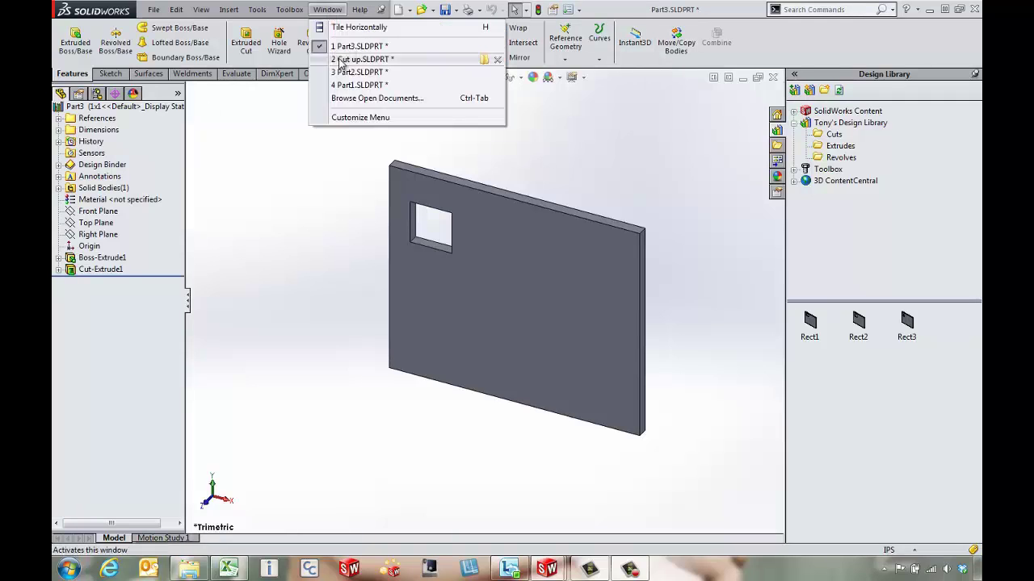
{"action": "left_click", "coordinate": [347, 62]}
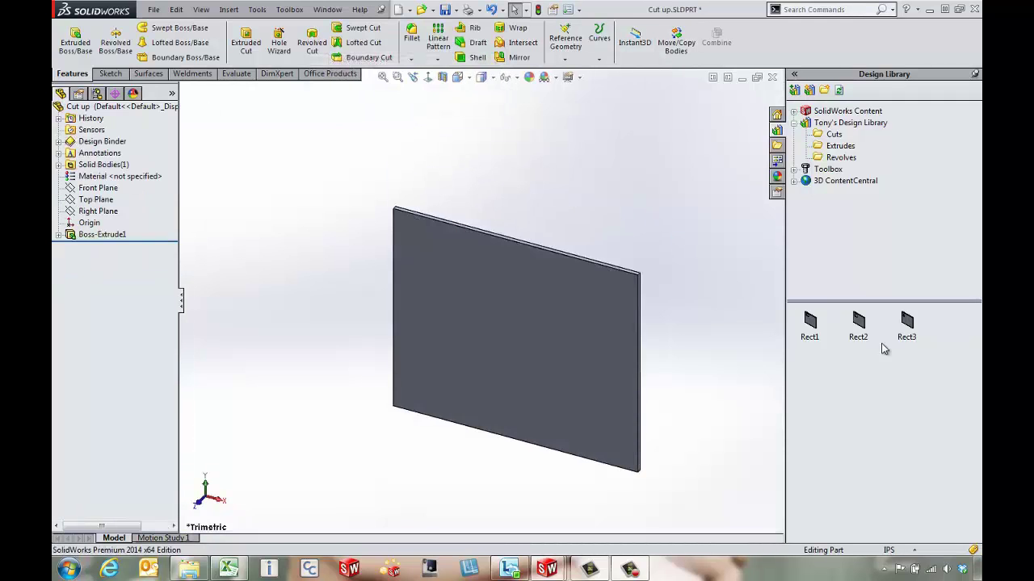
Drop Rect3 onto the plate face in its 2x2 configuration, referenced to the left and top edges.
{"action": "left_click_drag", "start_coordinate": [906, 322], "coordinate": [479, 343]}
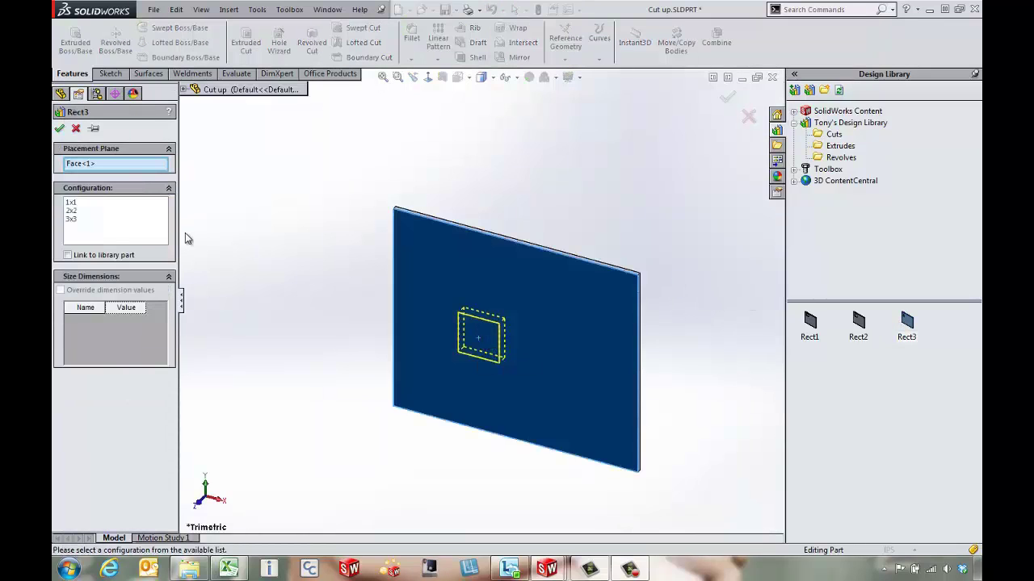
{"action": "left_click", "coordinate": [80, 202]}
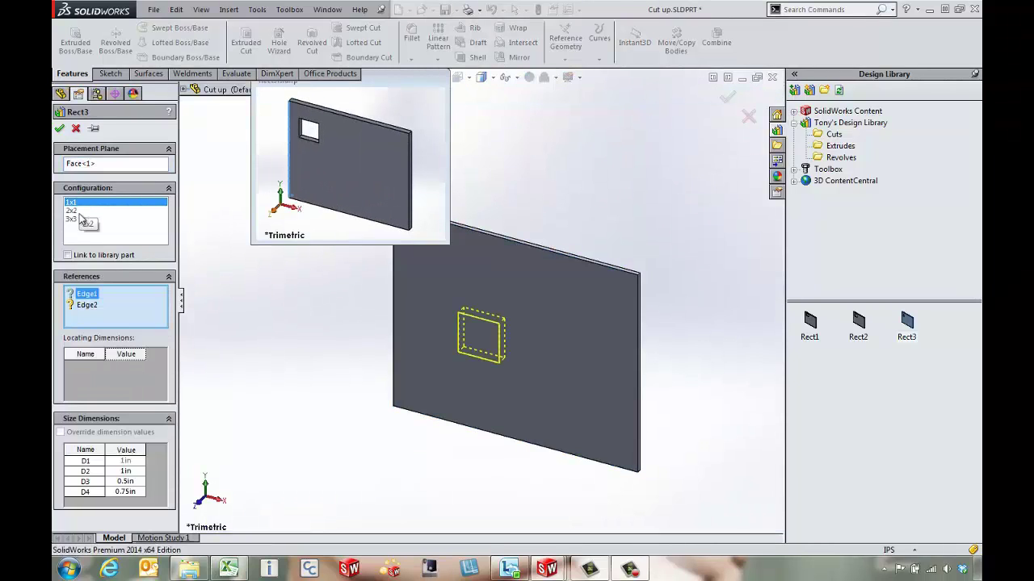
{"action": "left_click", "coordinate": [80, 212]}
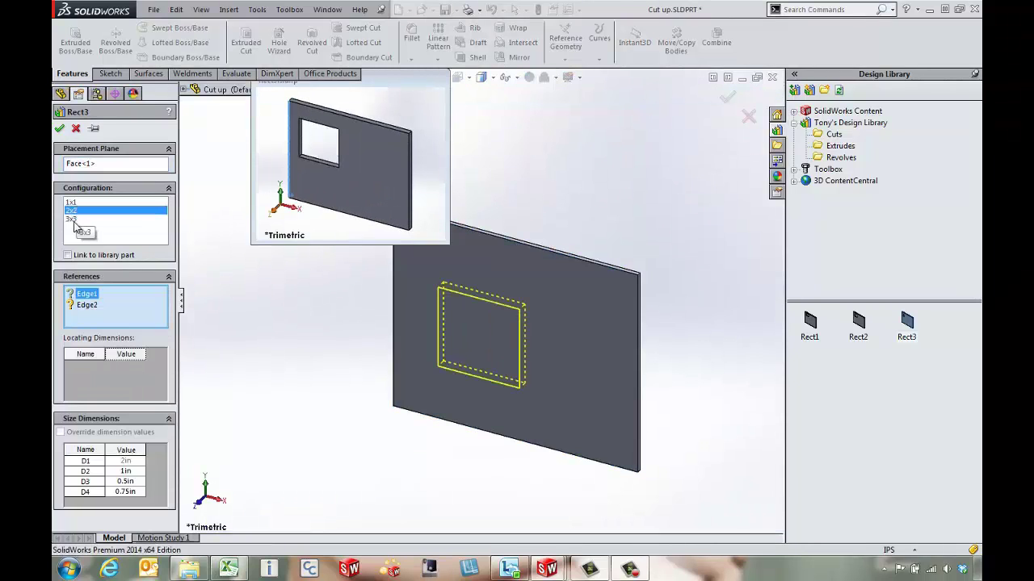
{"action": "left_click", "coordinate": [74, 220]}
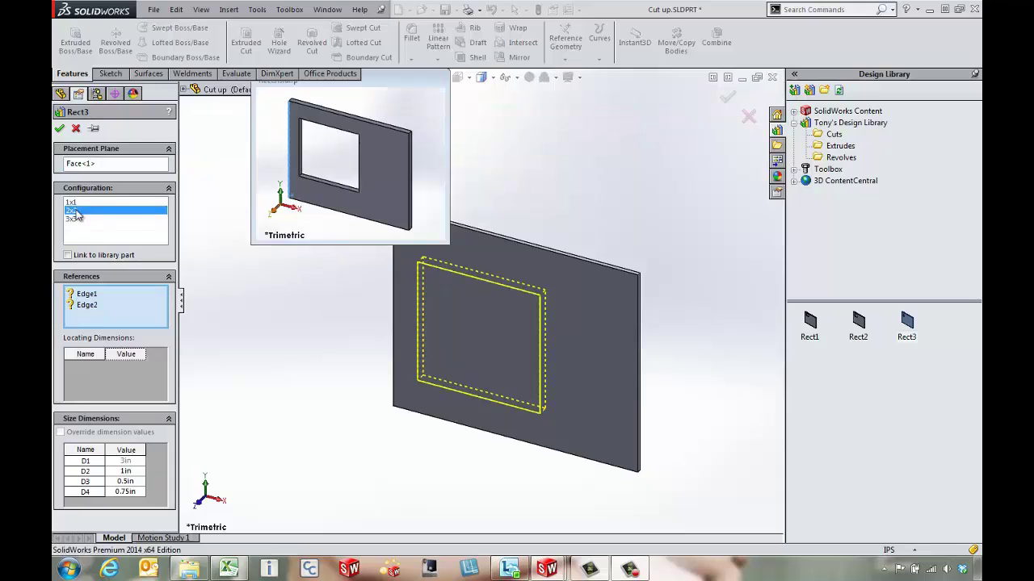
{"action": "left_click", "coordinate": [394, 297]}
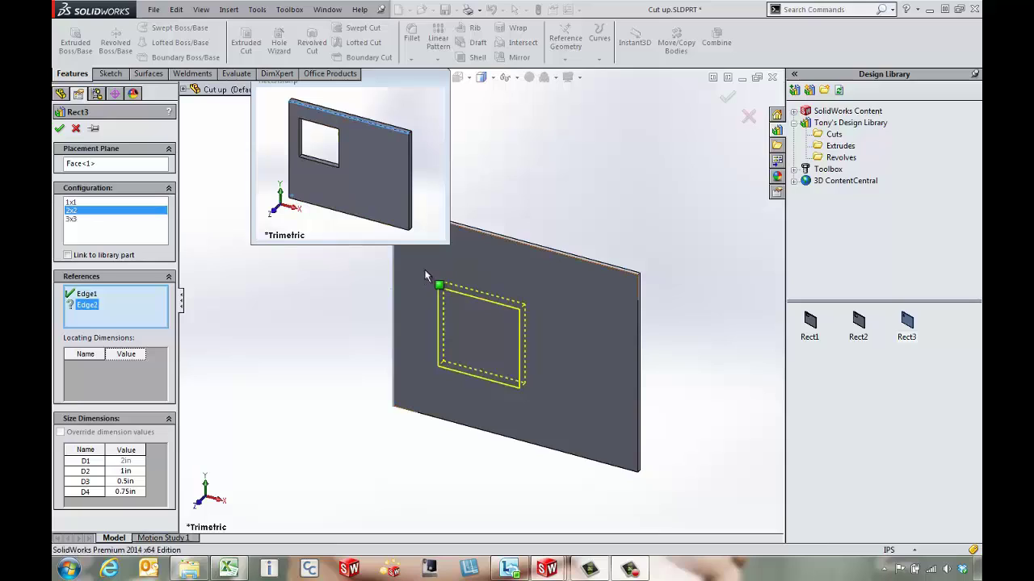
{"action": "left_click", "coordinate": [499, 240]}
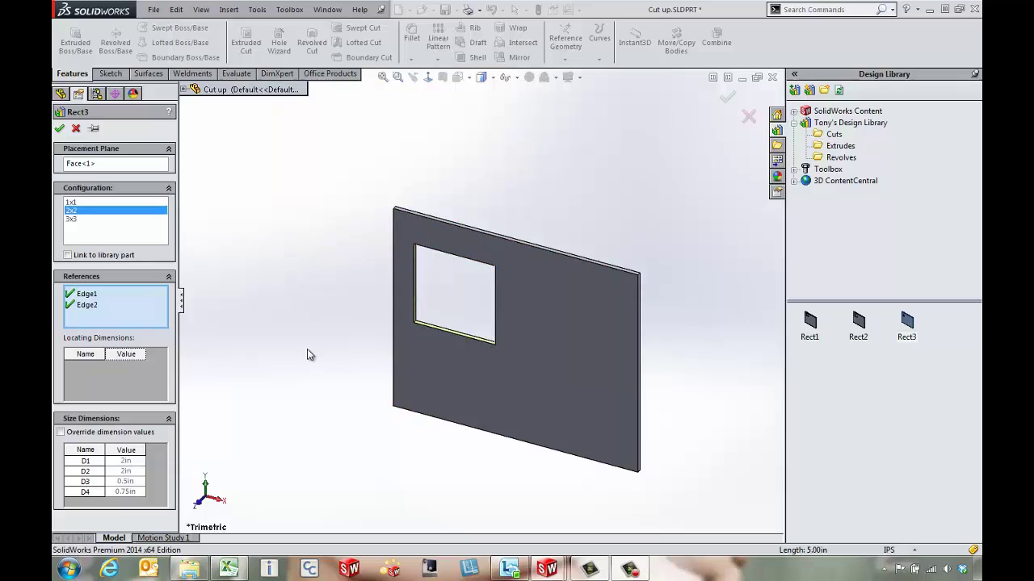
Enable Override dimension values and enter 2.5in for both D1 and D2.
{"action": "left_click", "coordinate": [60, 432]}
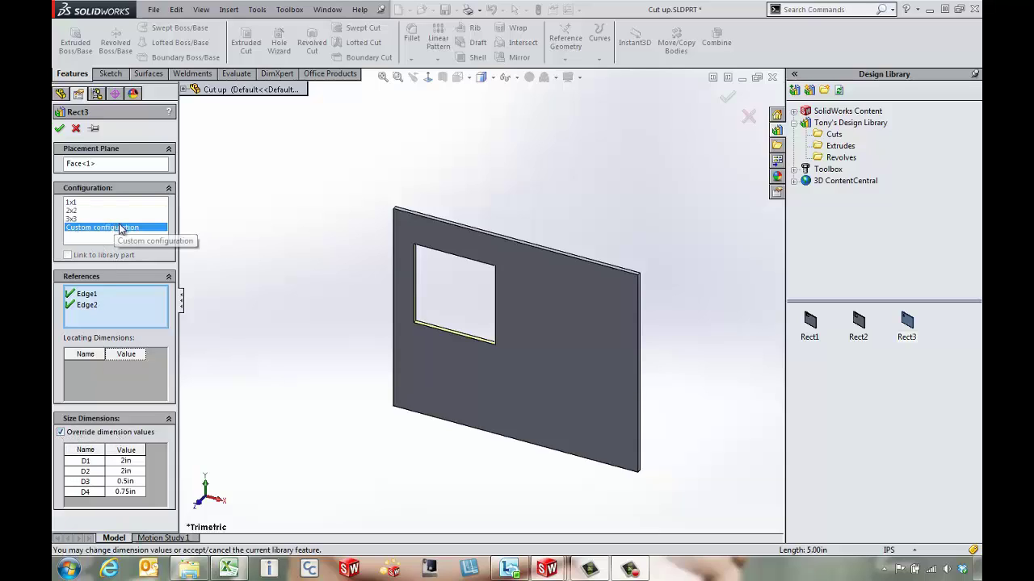
{"action": "left_click", "coordinate": [123, 461]}
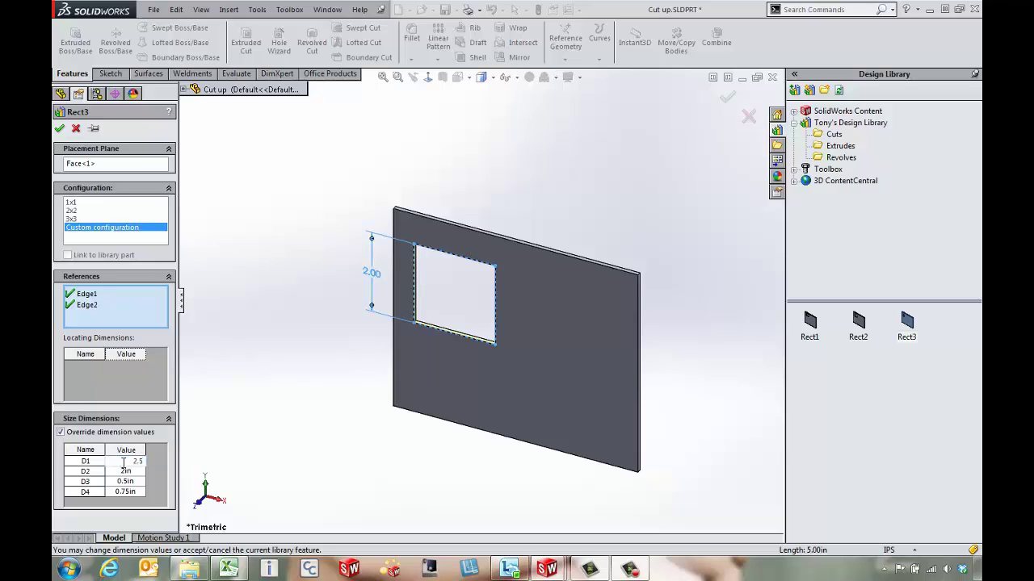
{"action": "key", "text": "Tab"}
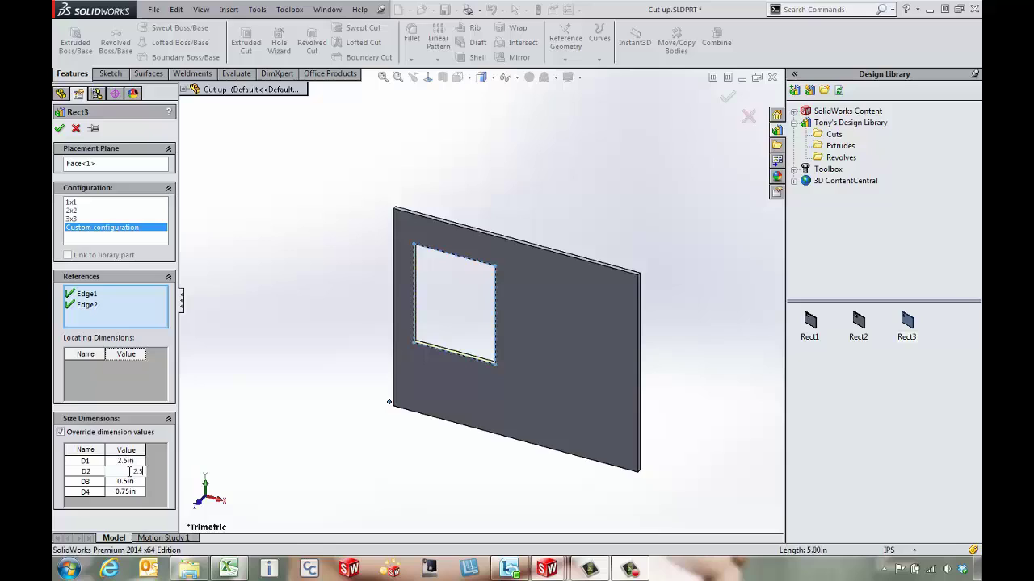
{"action": "type", "text": "2.5"}
{"action": "key", "text": "Tab"}
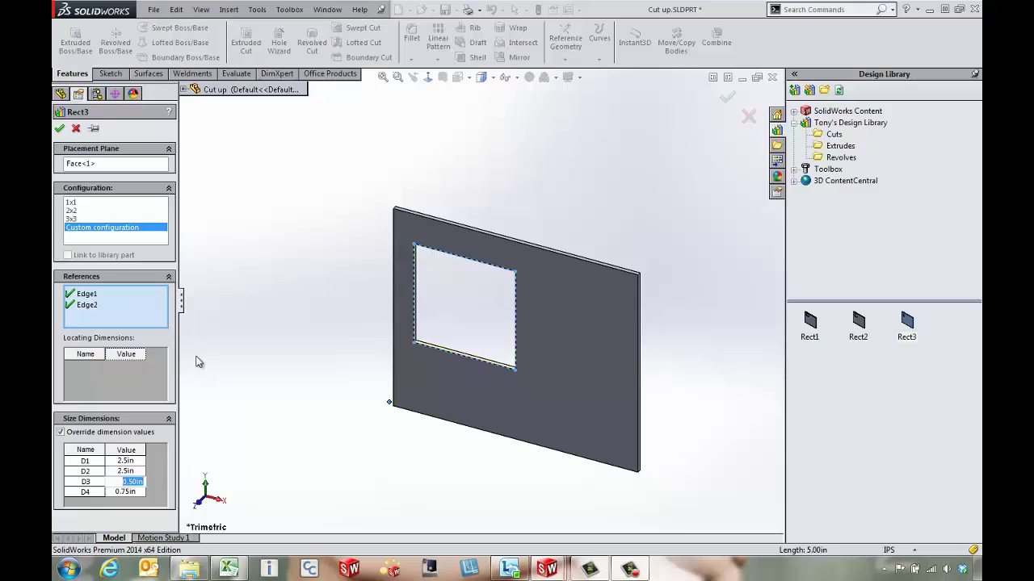
{"action": "left_click", "coordinate": [59, 128]}
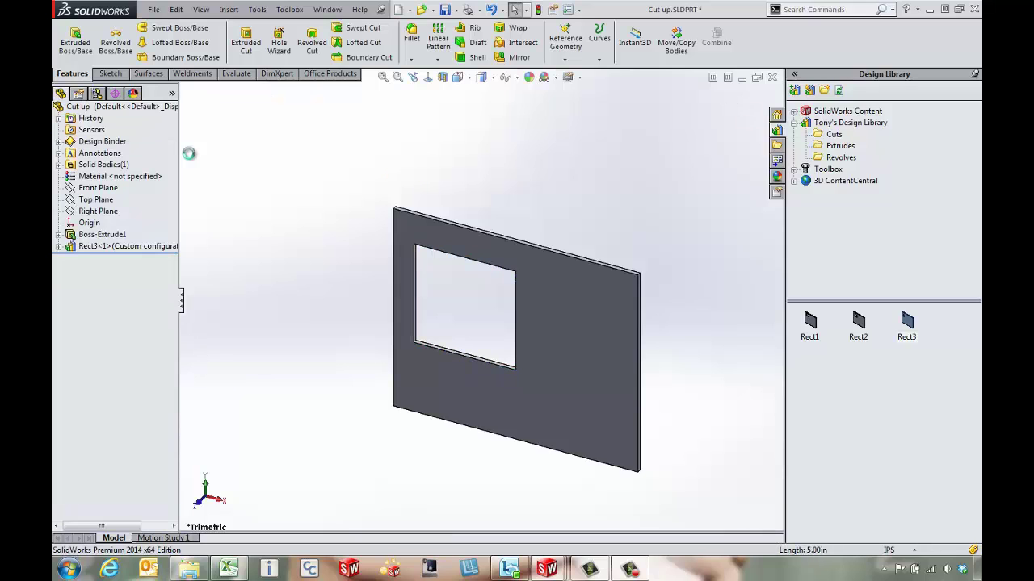